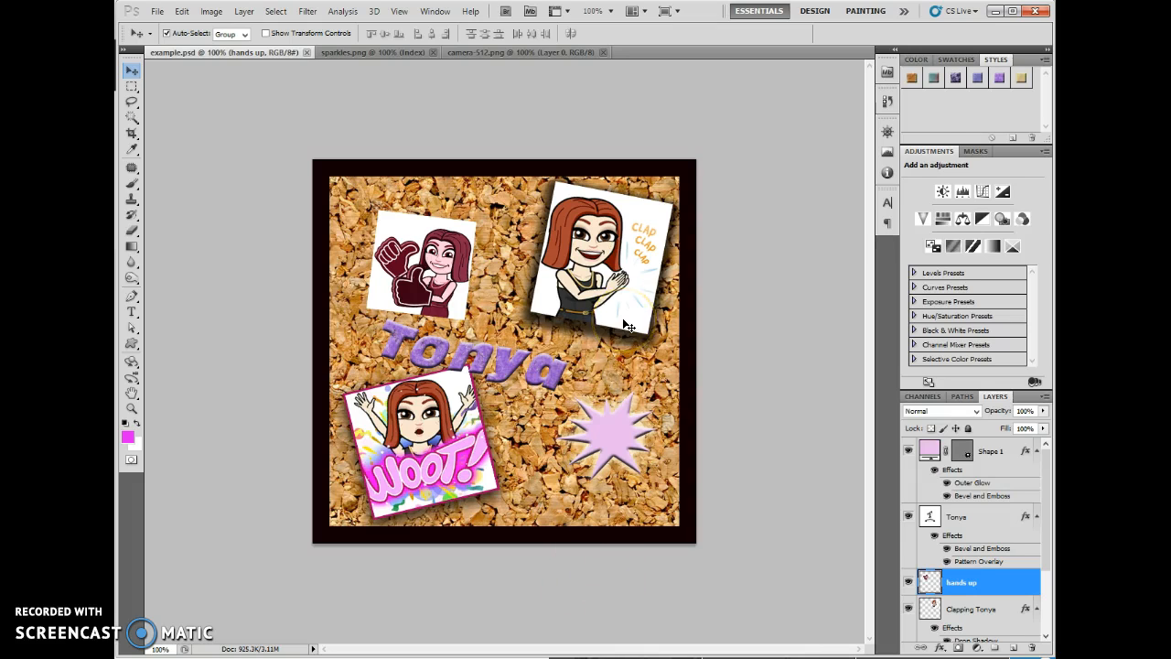
- Convert the sparkles.png document to RGB Color mode
click(399, 56)
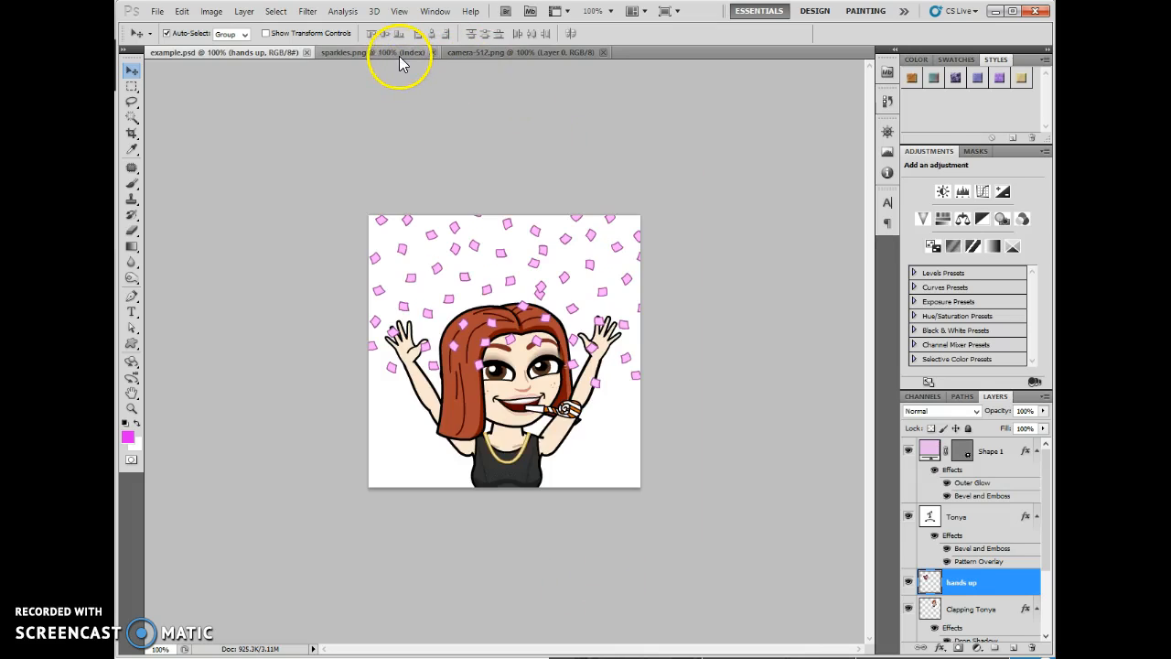
click(211, 11)
mouse_move(219, 44)
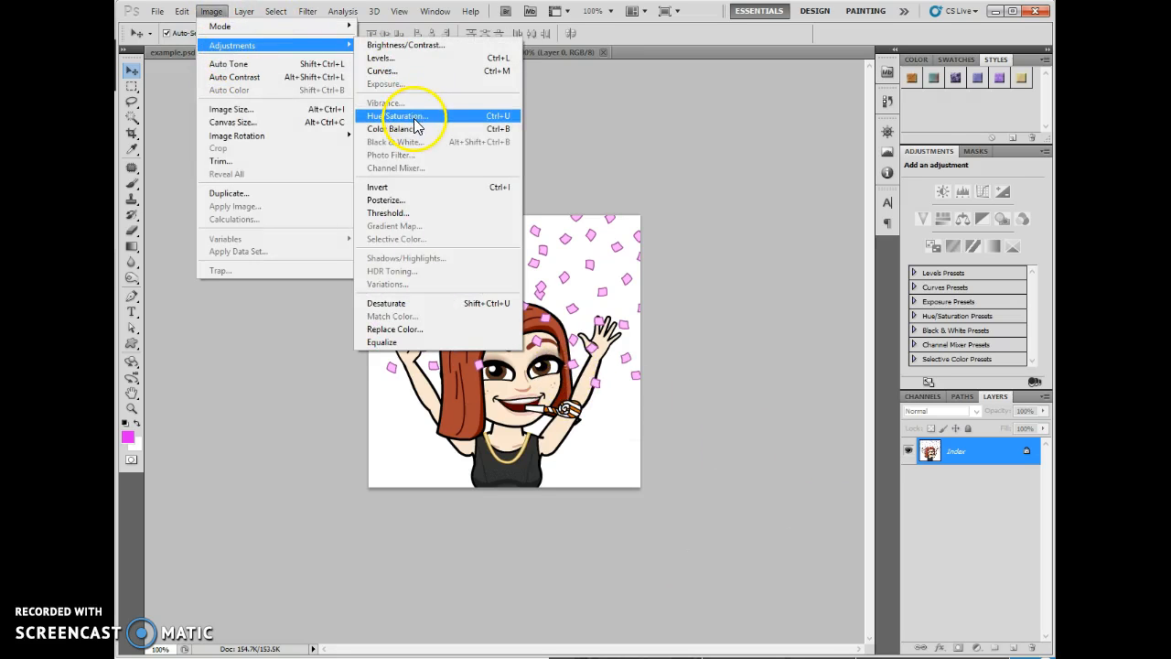
click(935, 458)
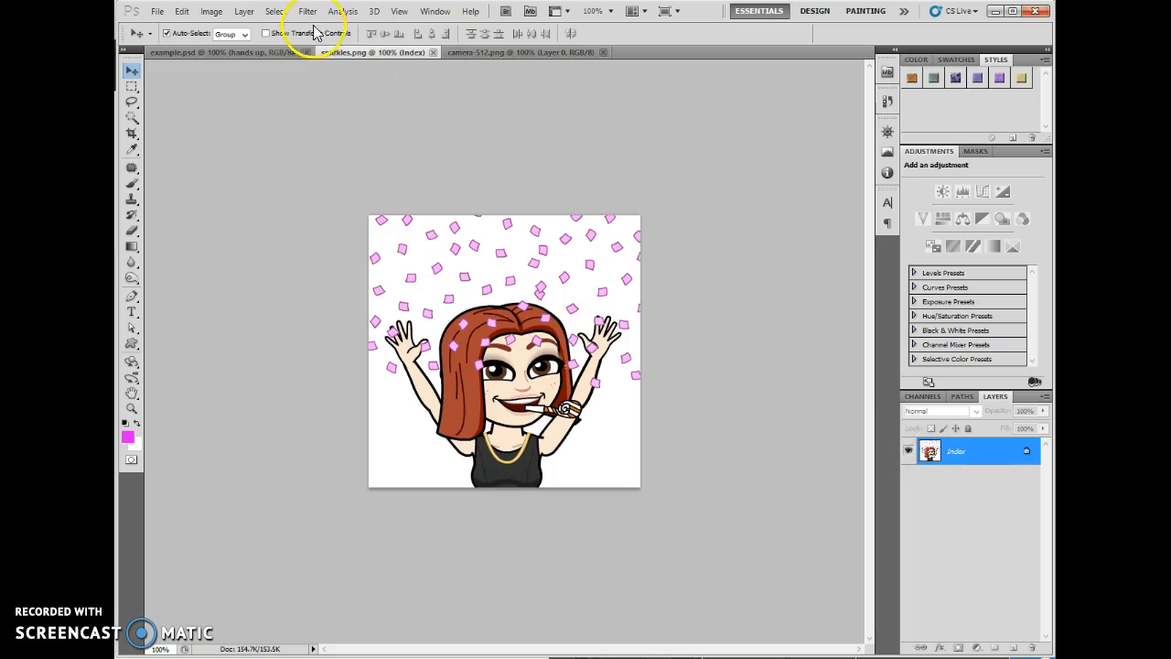
click(243, 11)
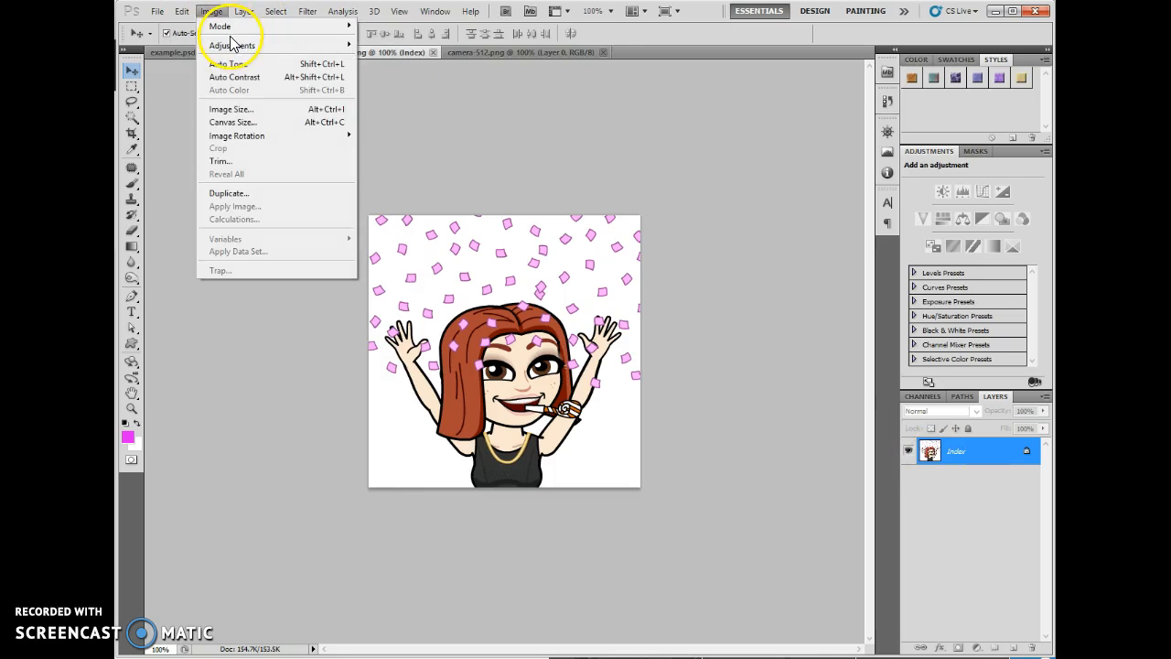
mouse_move(222, 26)
click(375, 78)
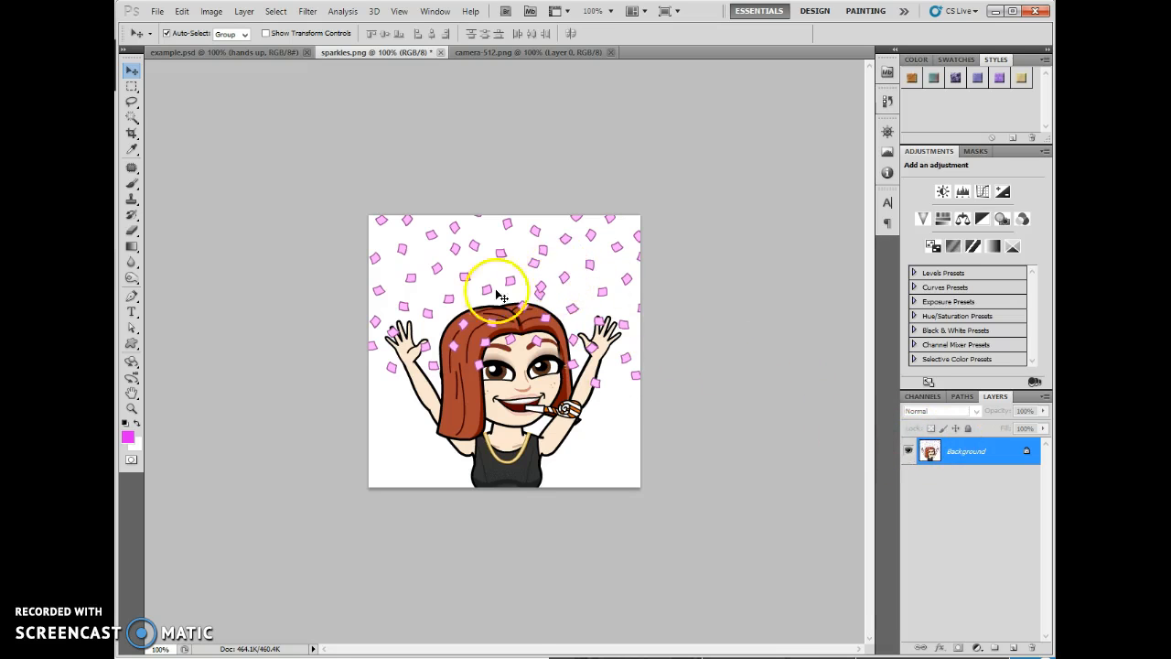
- Apply a Levels adjustment to the sparkles.png Background layer with input shadows at 56 and input highlights at 222
click(211, 11)
mouse_move(234, 44)
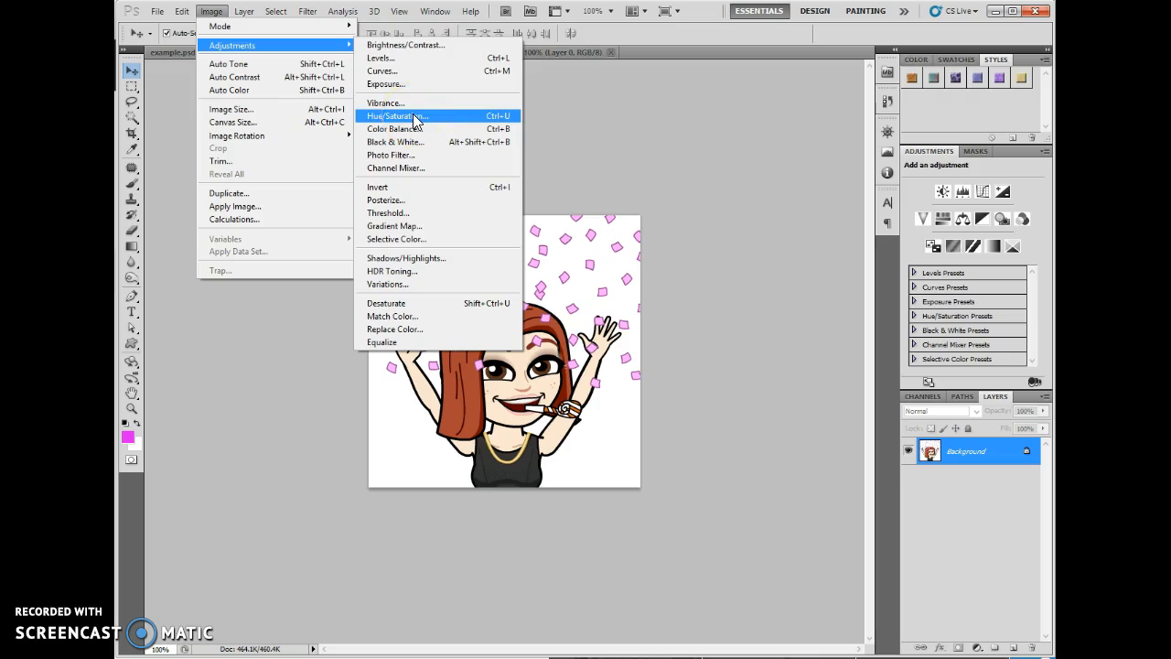
click(380, 58)
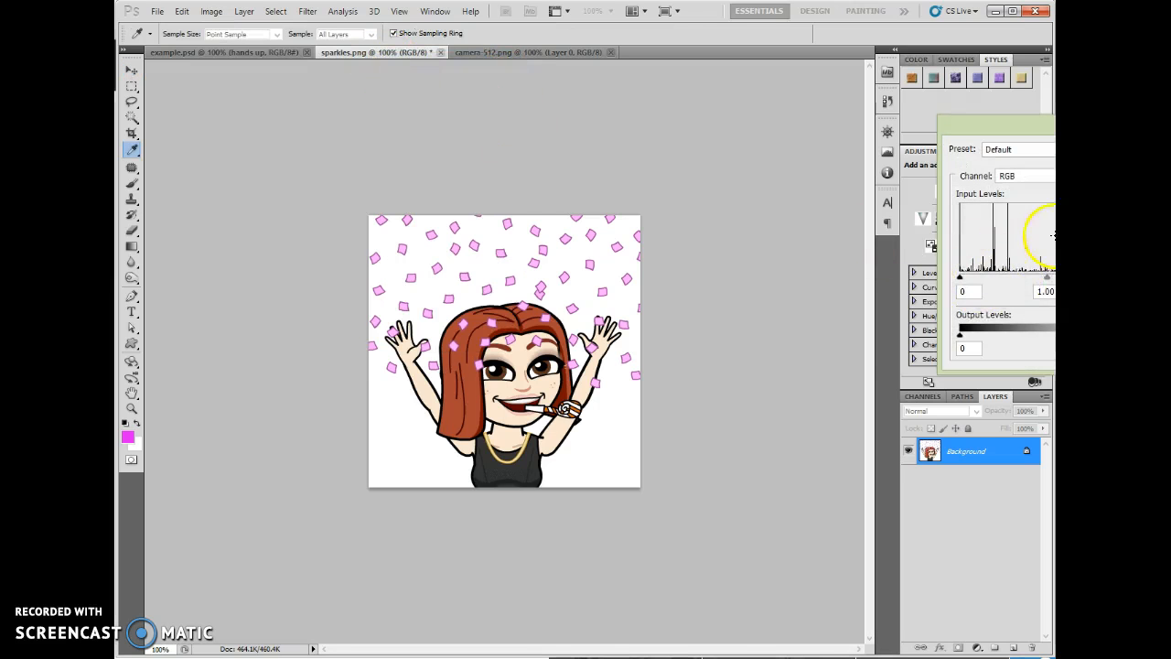
drag(967, 125, 621, 43)
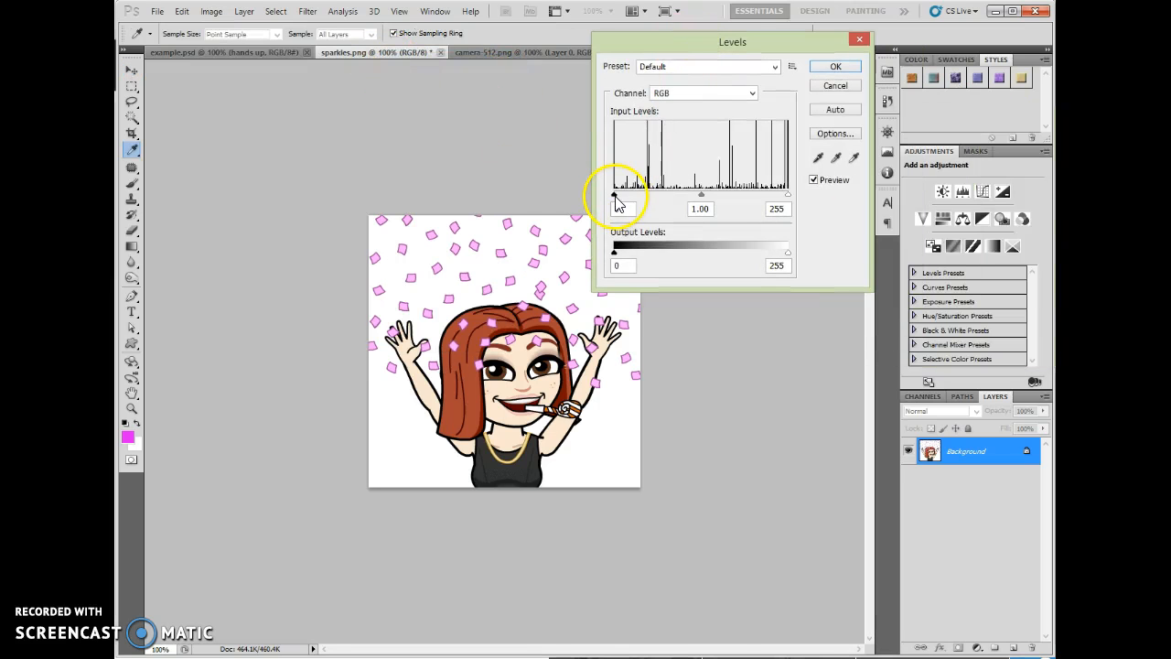
drag(616, 198, 649, 195)
drag(786, 196, 768, 220)
drag(651, 196, 650, 202)
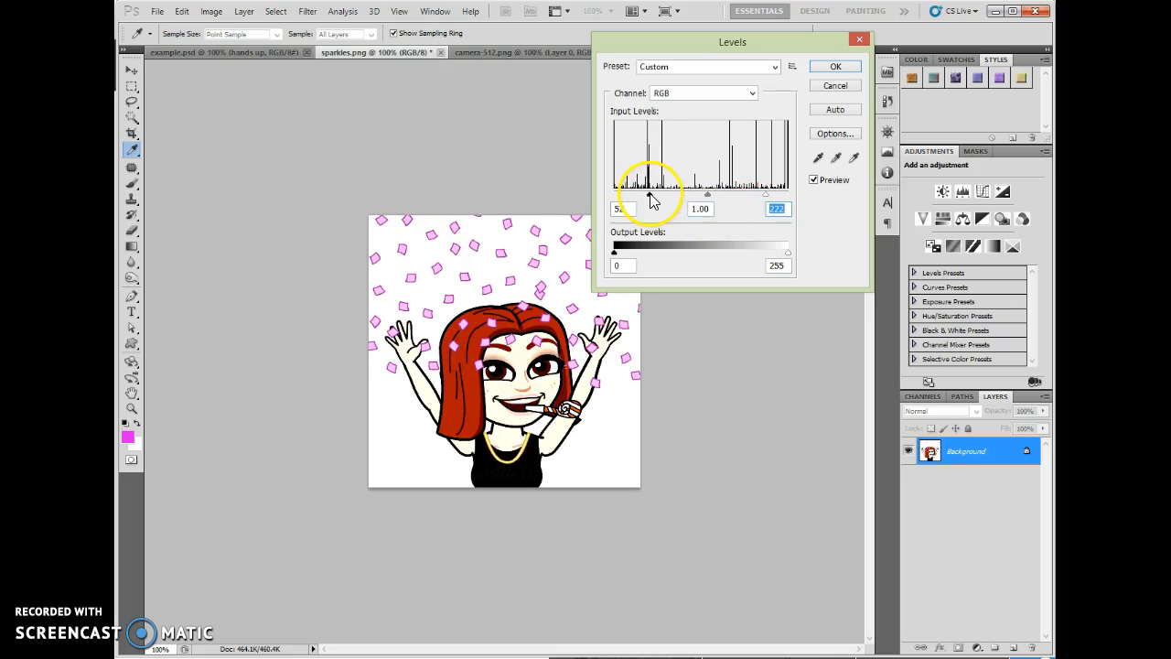
click(835, 67)
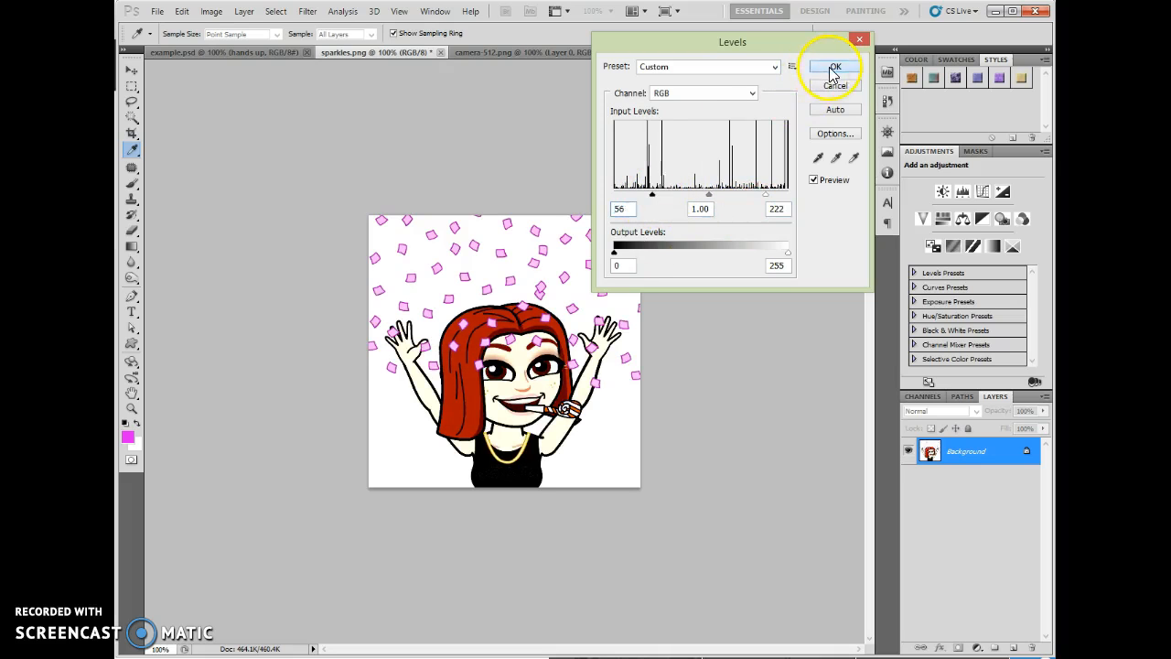
key(v)
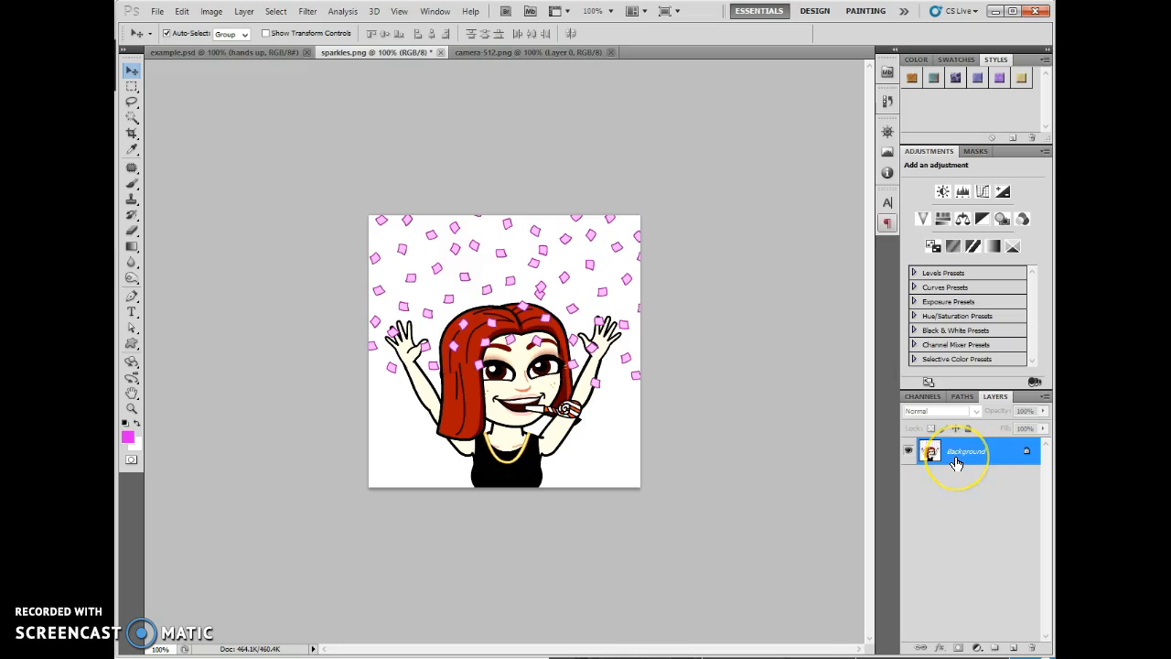
- Undo the Levels adjustment on the sparkles.png Background layer
click(586, 422)
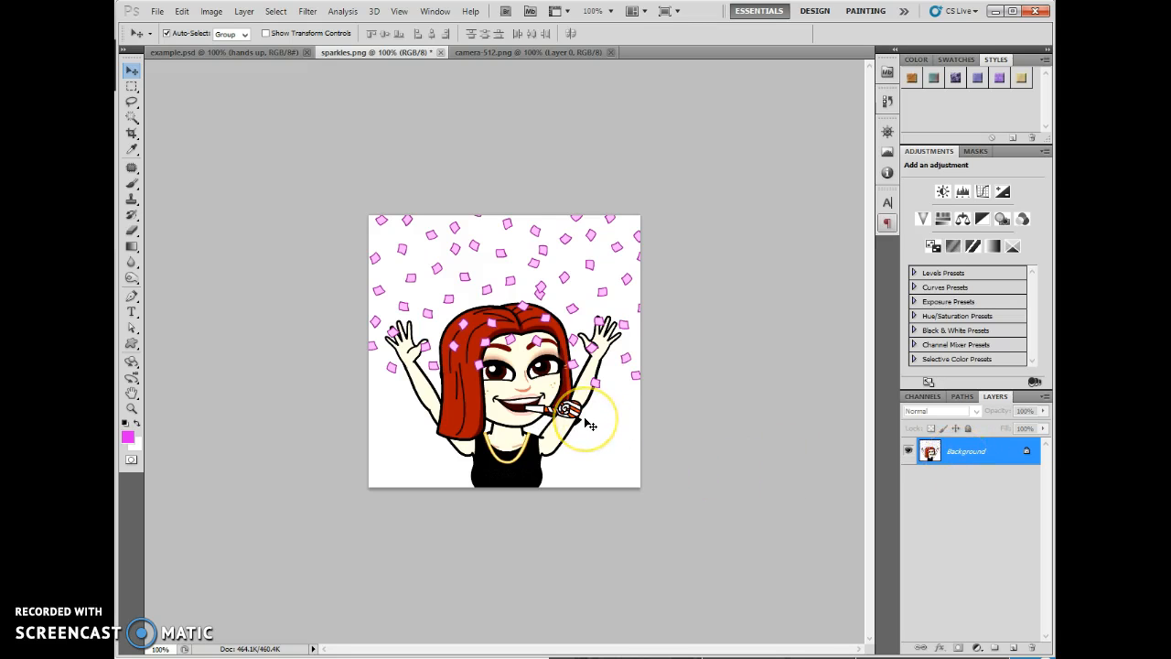
click(208, 12)
mouse_move(182, 11)
click(203, 52)
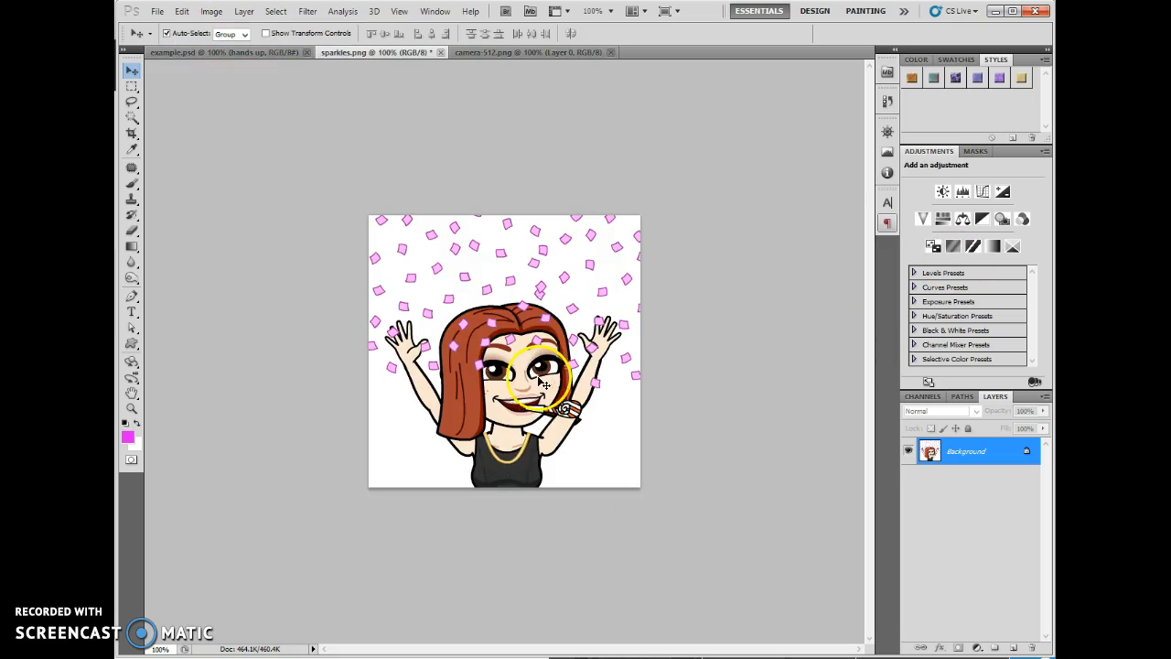
click(991, 462)
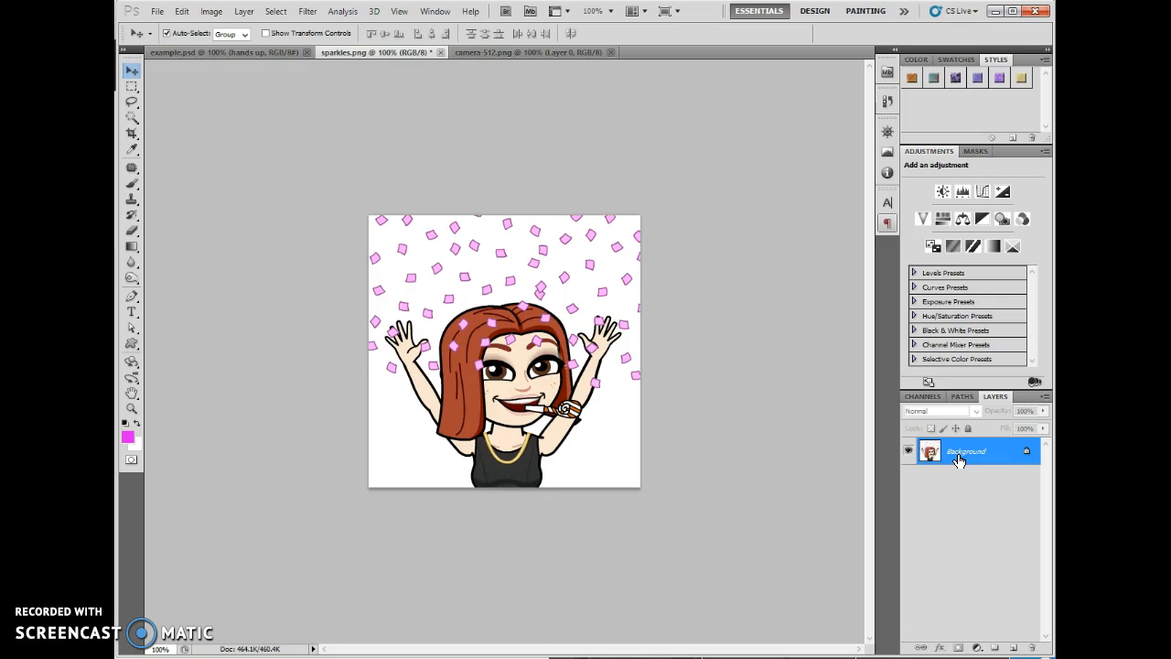
- Switch to example.psd and preview a Black & White adjustment on the hands up layer without applying it
click(229, 52)
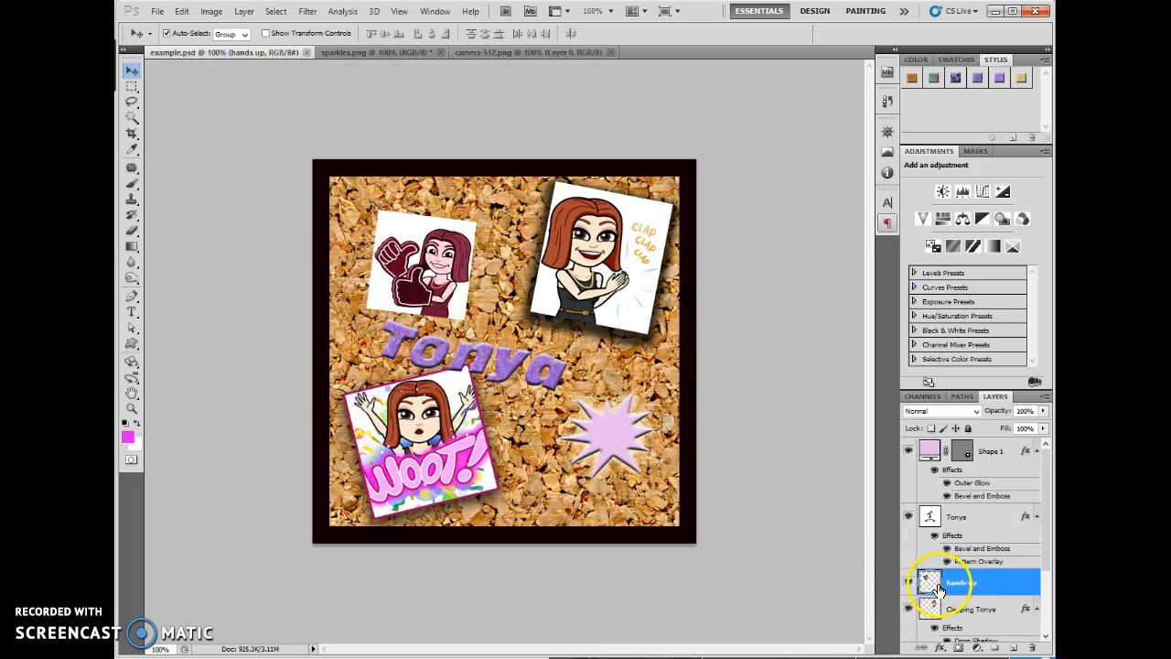
click(211, 11)
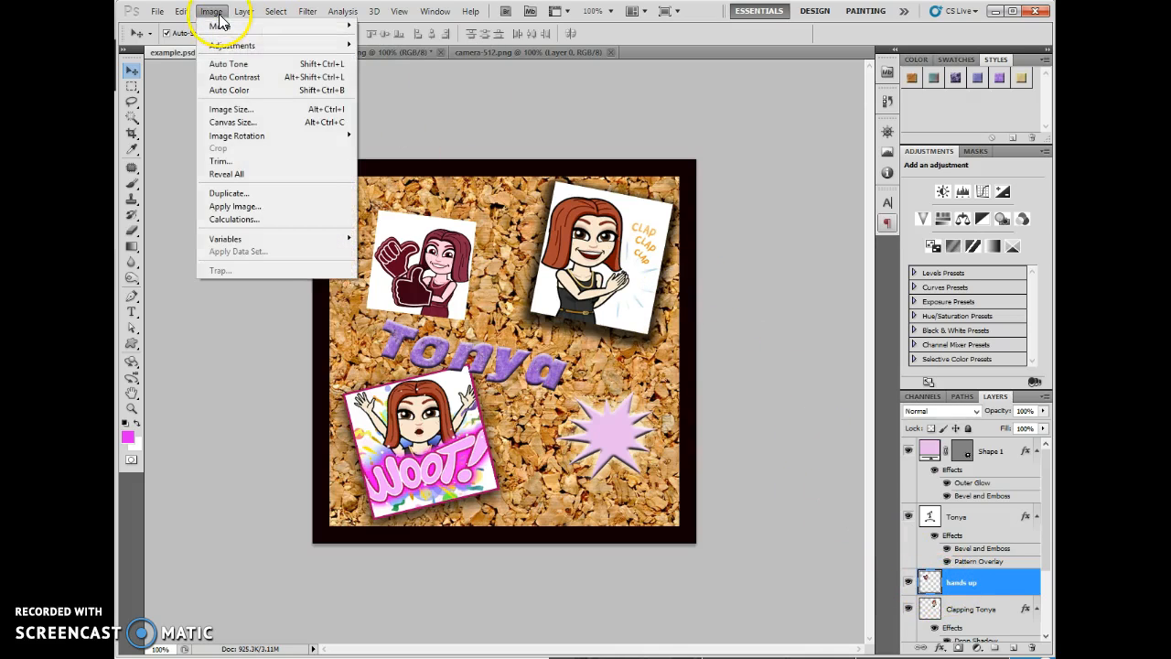
mouse_move(231, 45)
click(422, 142)
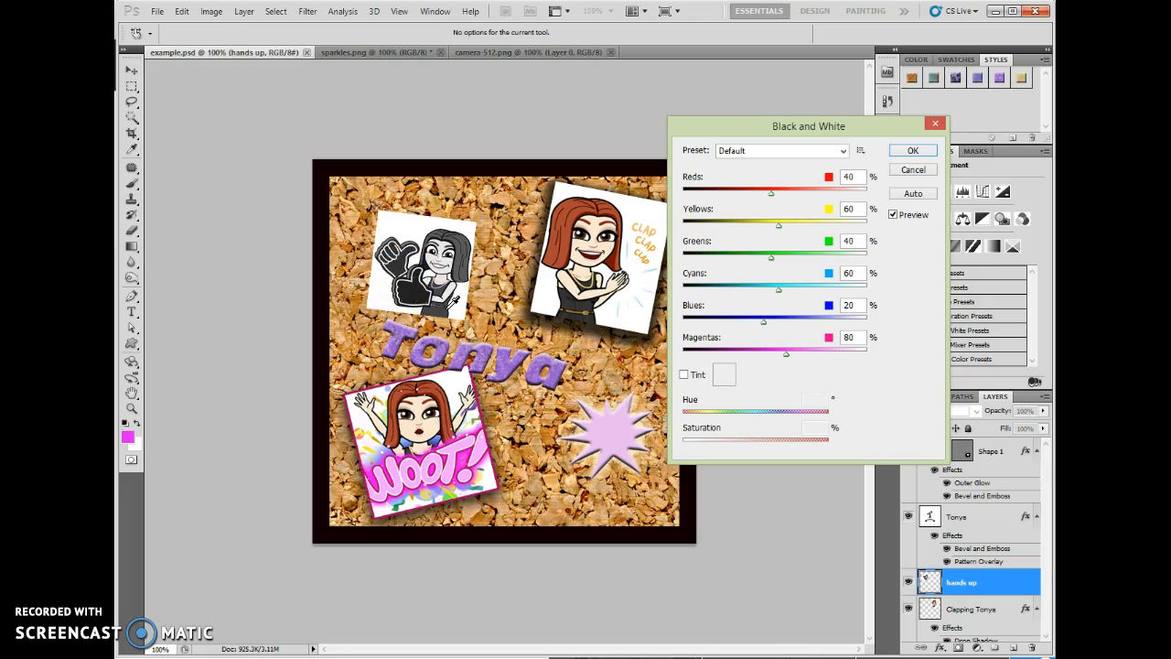
click(913, 172)
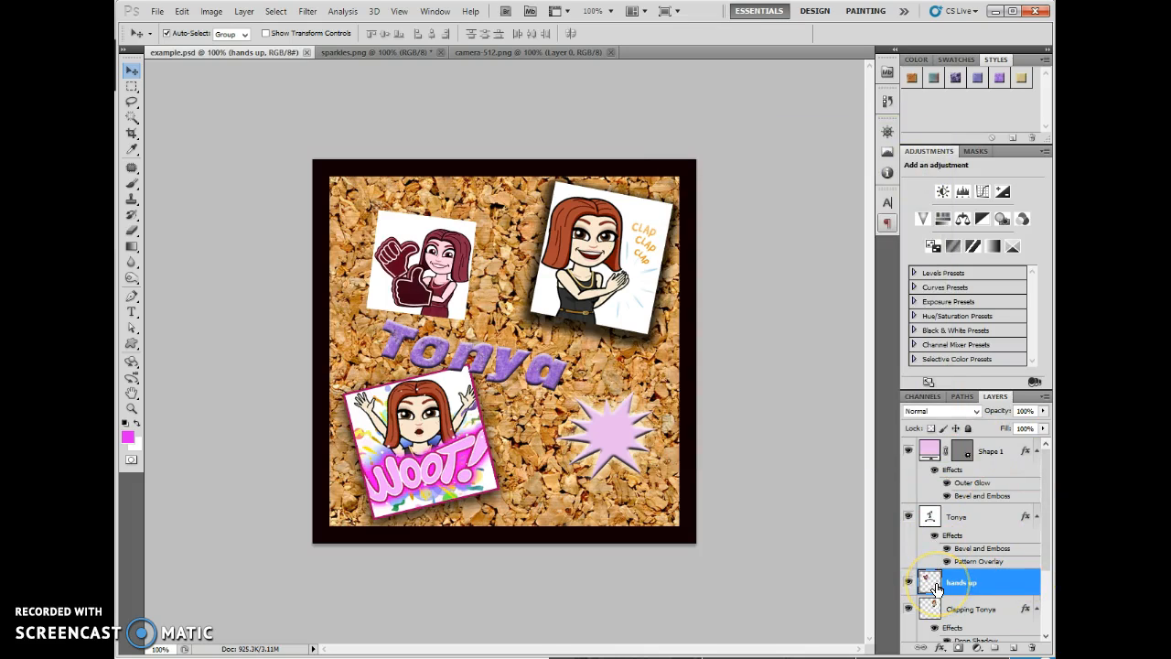
- Add a Black & White adjustment layer named Tint Blue above the clapping figure's layer, without a clipping mask
scroll(936, 588, down, 1)
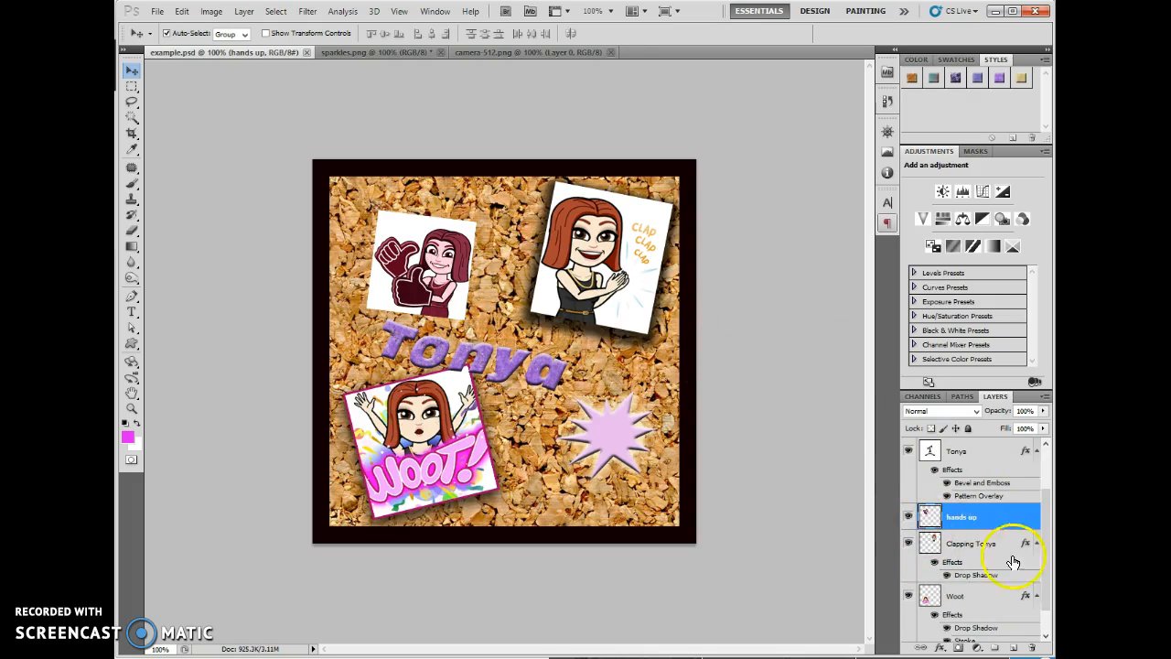
click(963, 544)
click(606, 273)
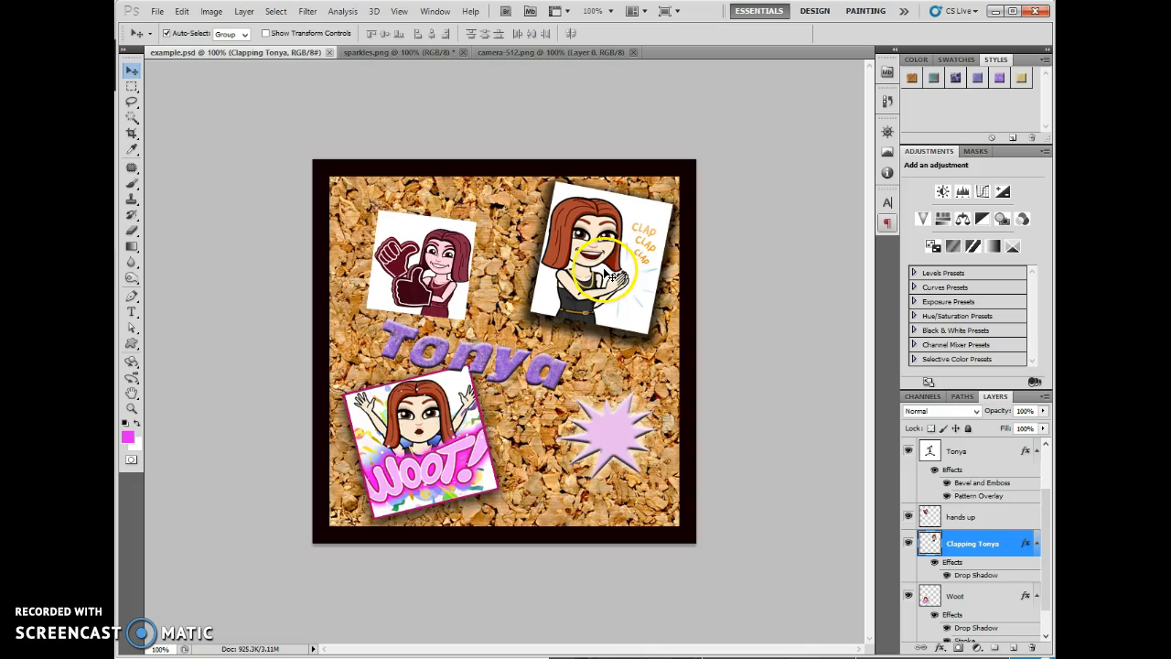
click(211, 13)
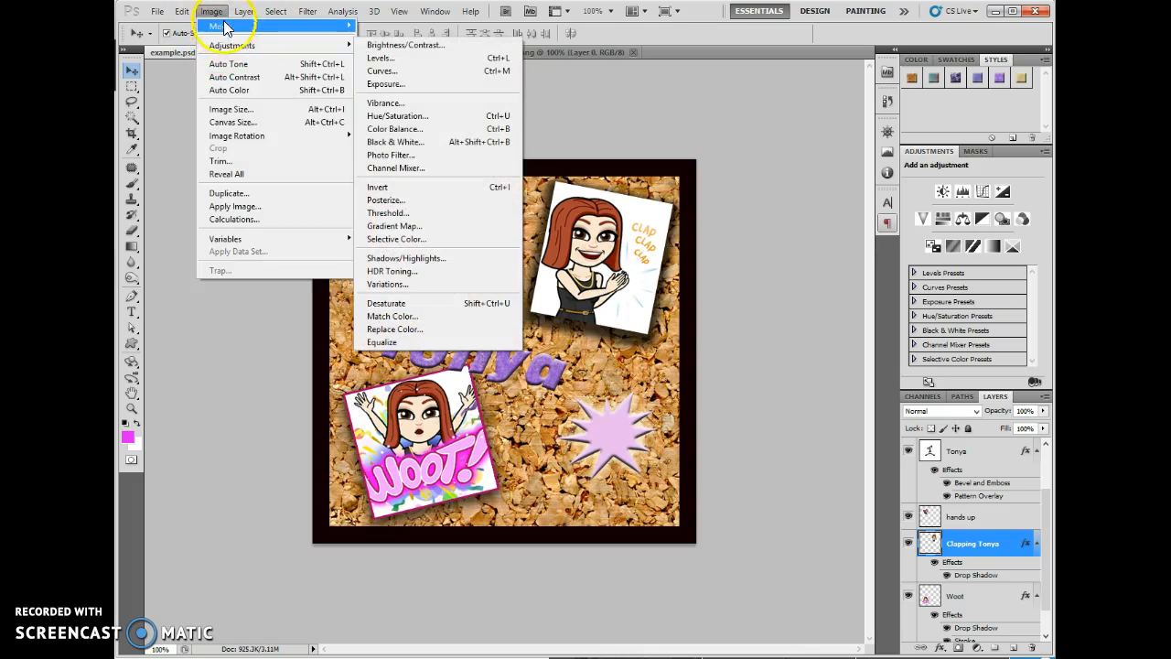
mouse_move(252, 16)
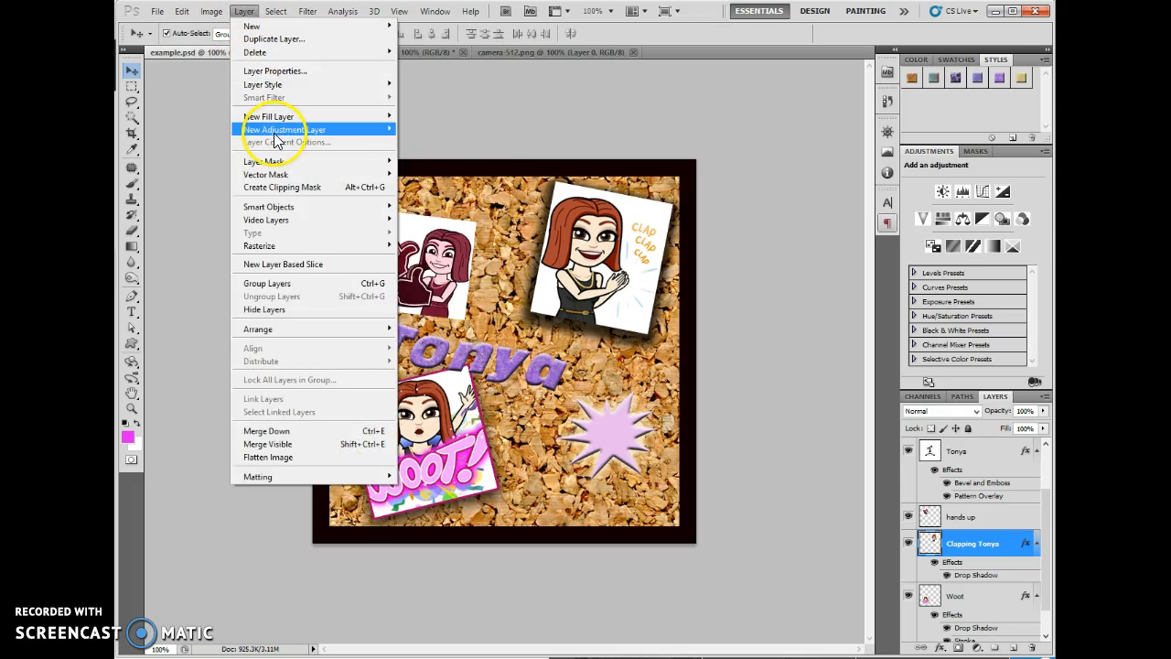
mouse_move(291, 135)
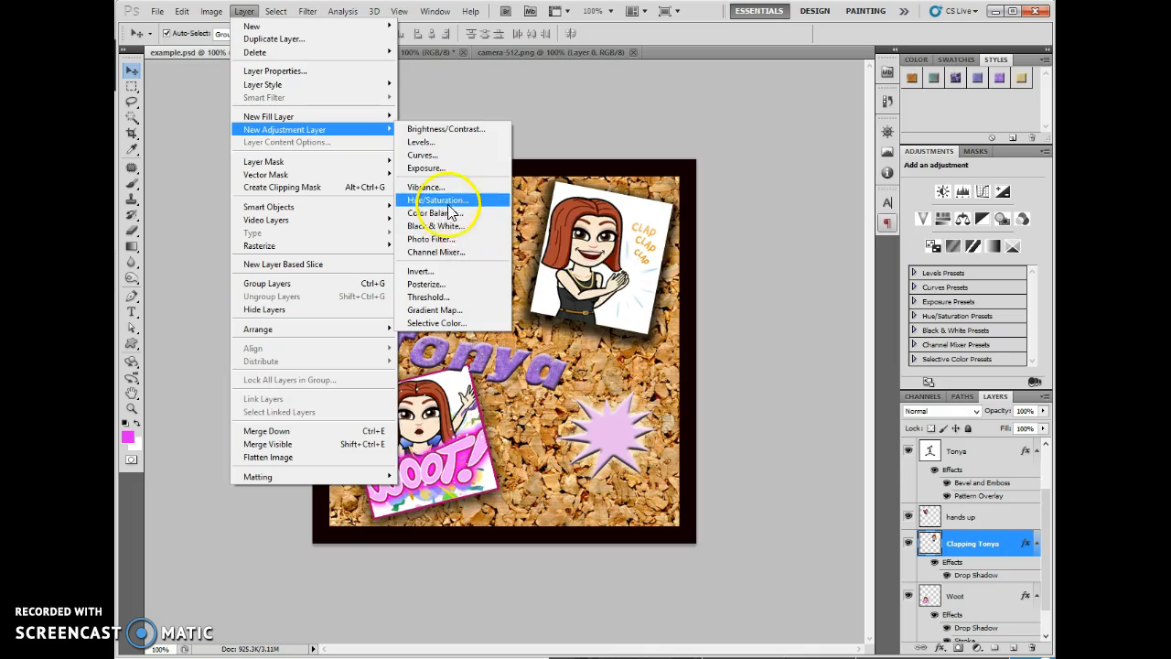
click(445, 225)
drag(707, 126, 460, 70)
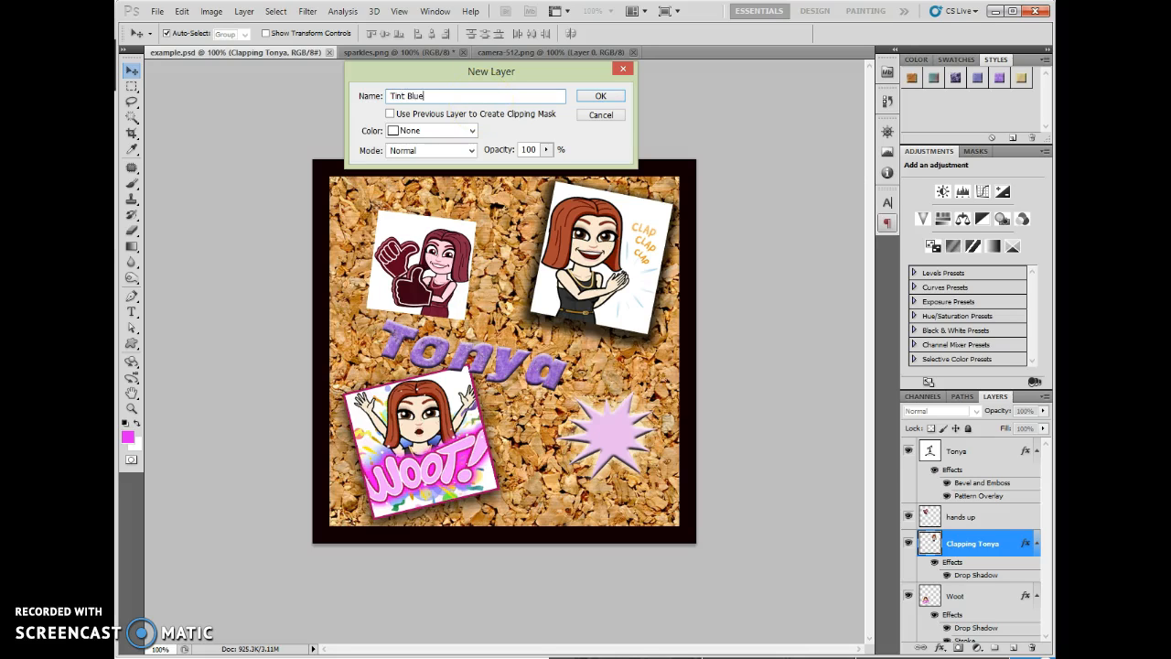
click(392, 116)
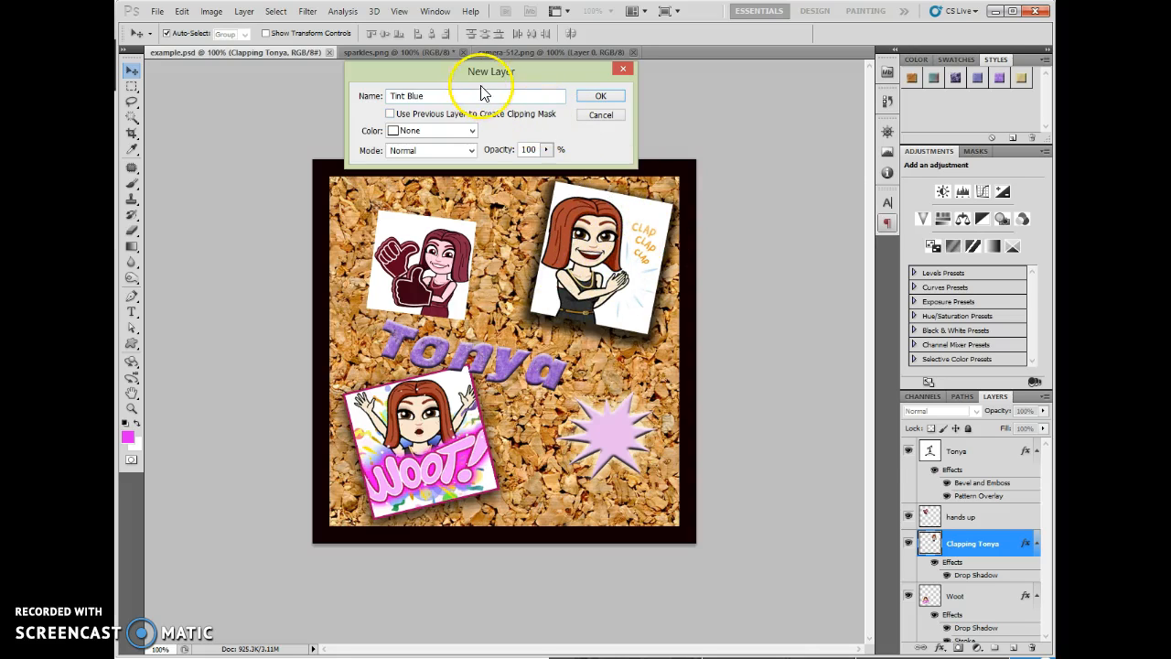
drag(480, 75, 517, 95)
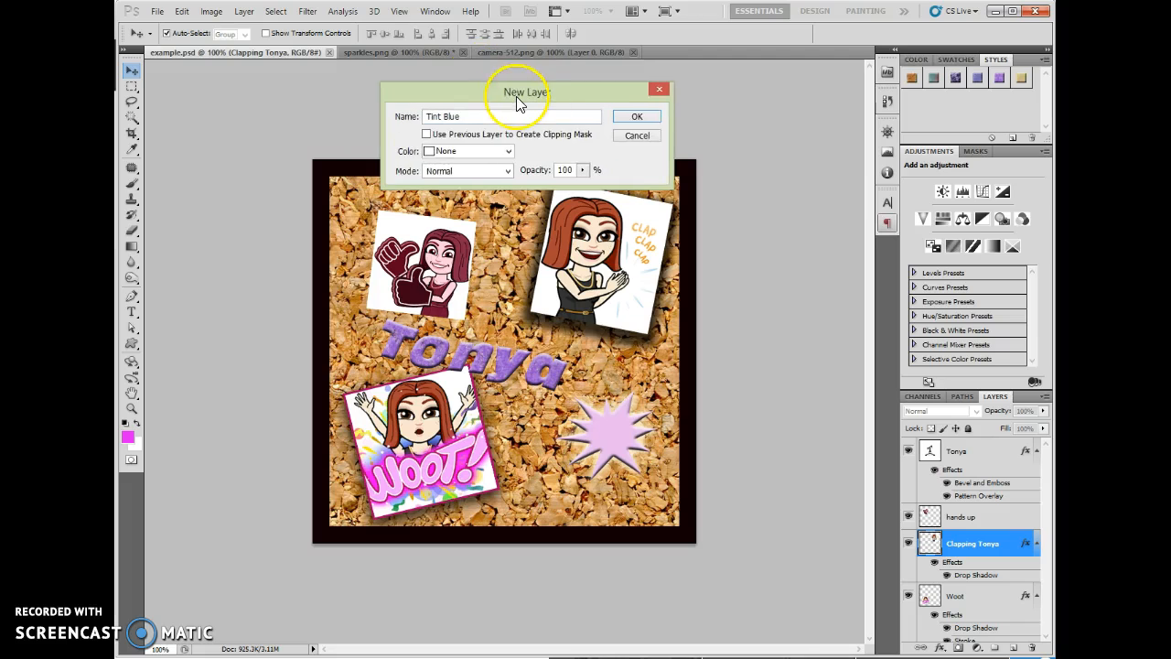
click(639, 119)
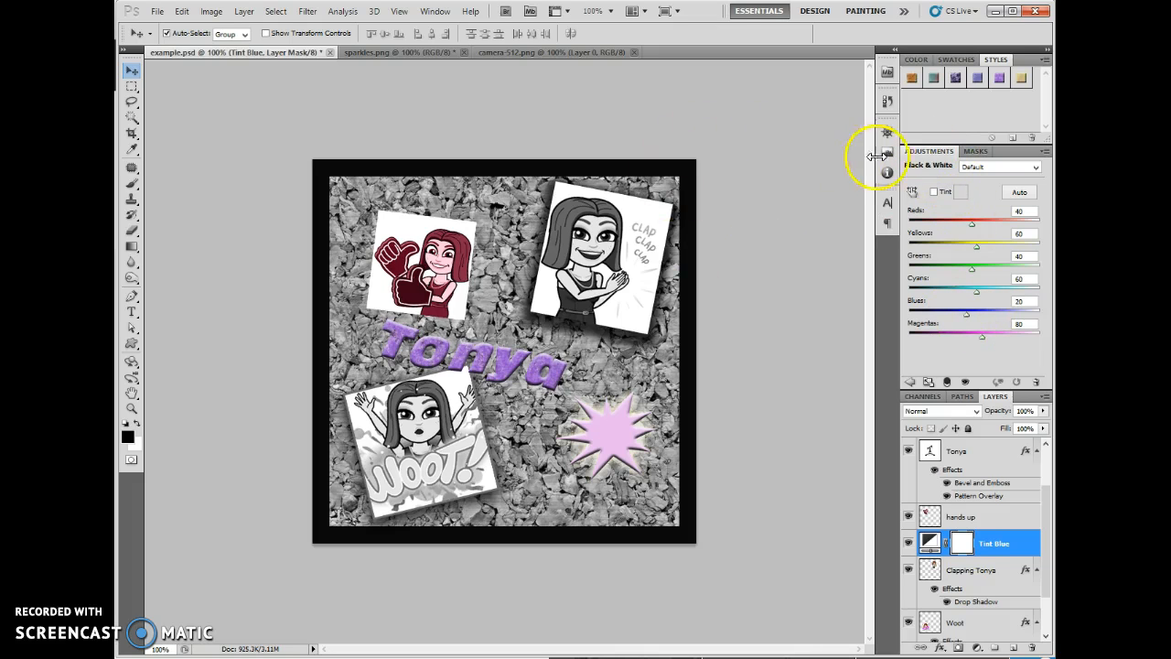
- Enable Tint on the Tint Blue layer, set Blues to 112, and choose the tint colour #1021c5
click(936, 193)
drag(968, 315, 991, 317)
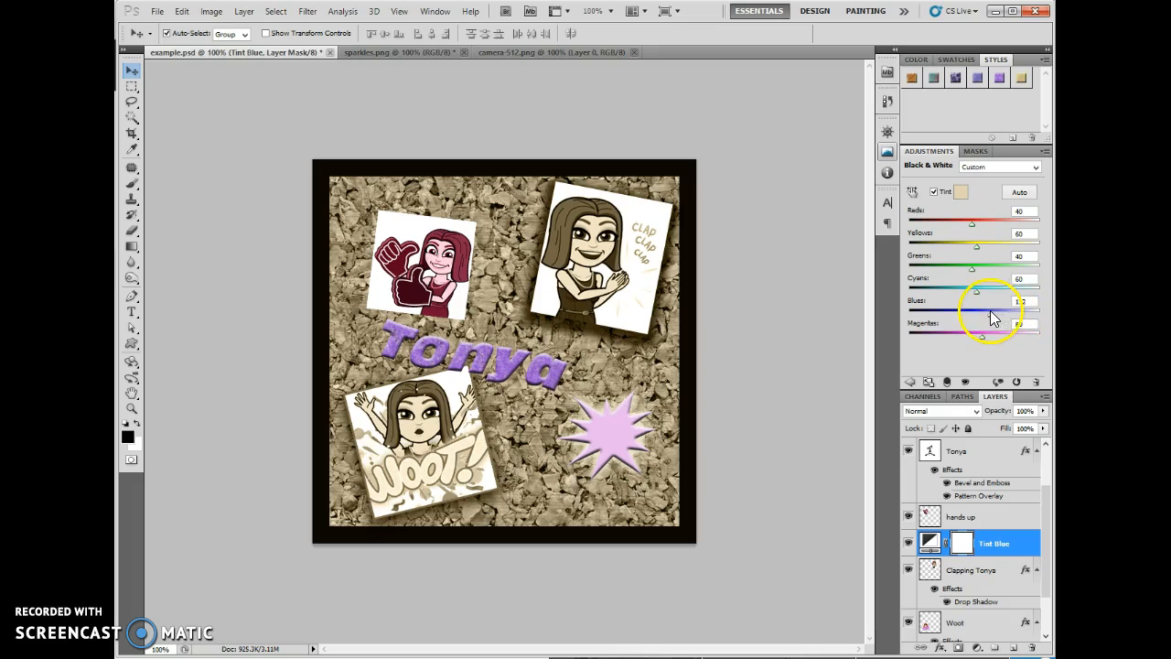
click(960, 191)
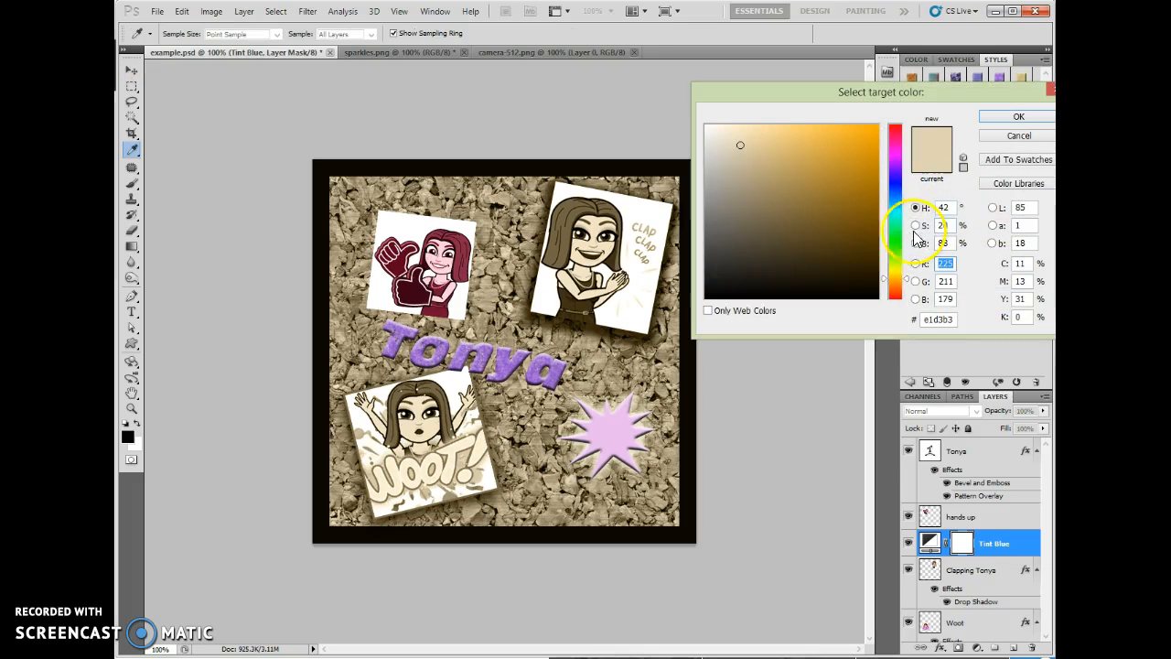
click(895, 185)
drag(864, 186, 864, 163)
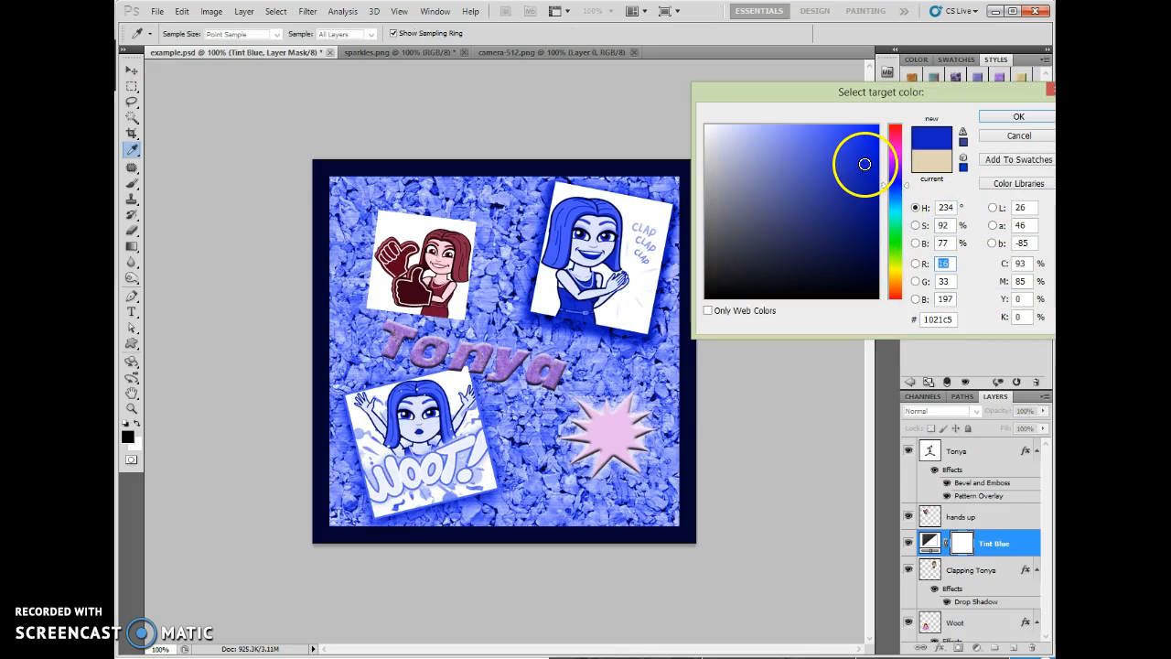
click(1015, 117)
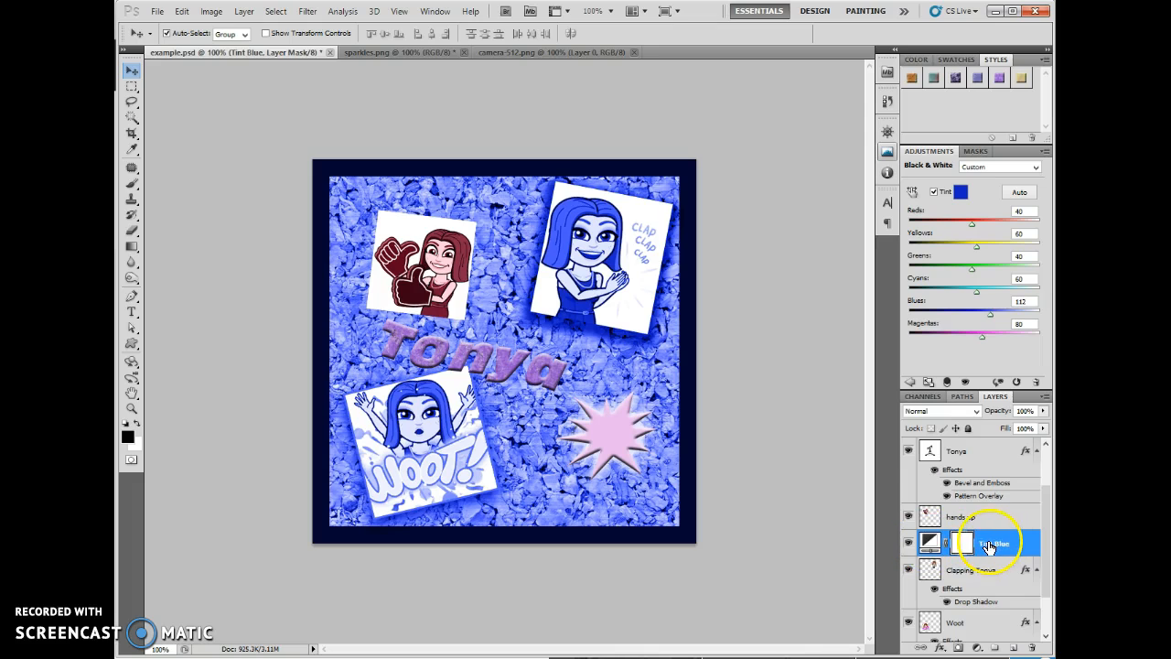
- Move the Tint Blue layer above the purple text layer, and lower it to directly above the hands up layer
drag(997, 543, 1001, 448)
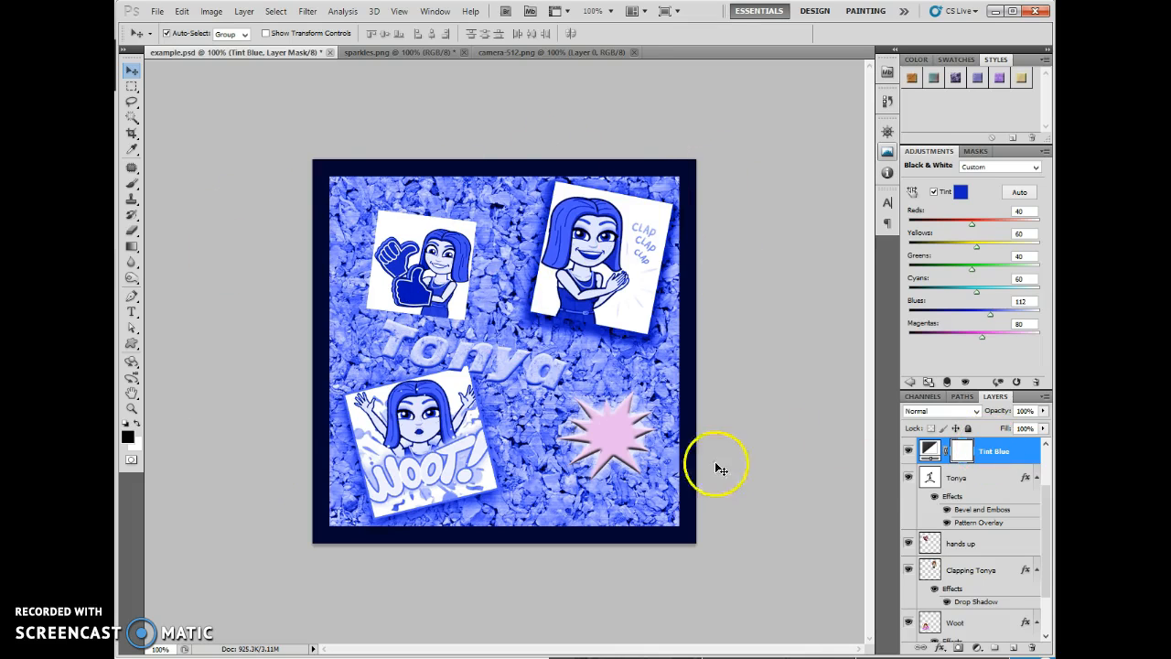
scroll(922, 517, up, 1)
drag(923, 517, 1008, 593)
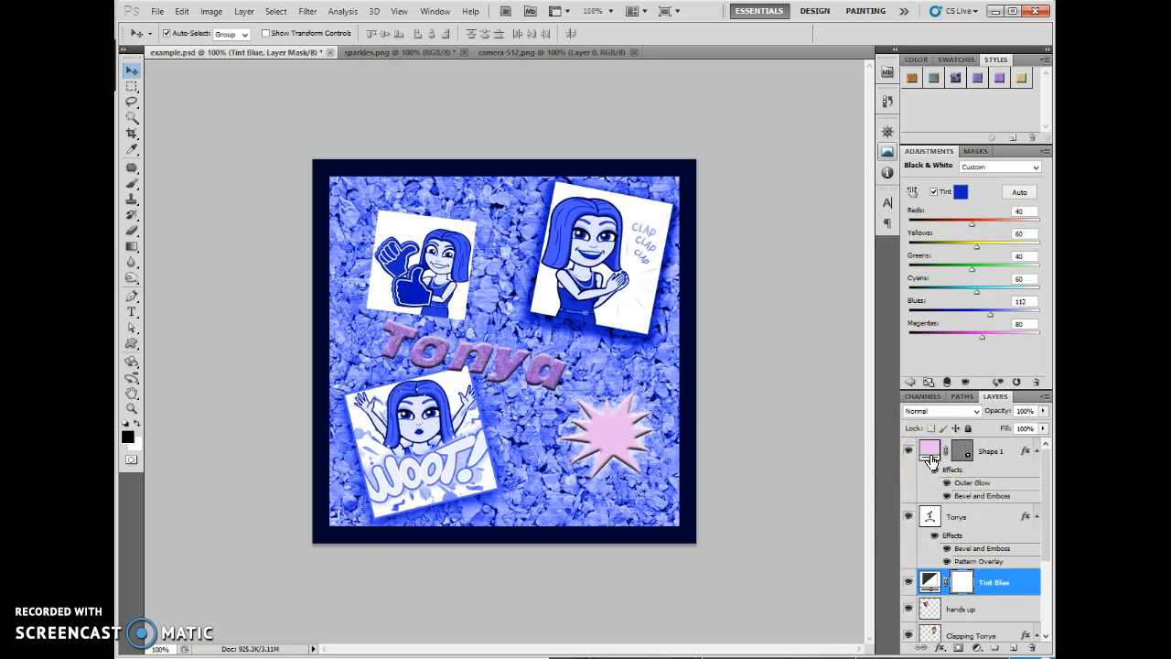
- Move the Tint Blue layer below the hands up layer, directly above the clapping figure's layer
click(1046, 576)
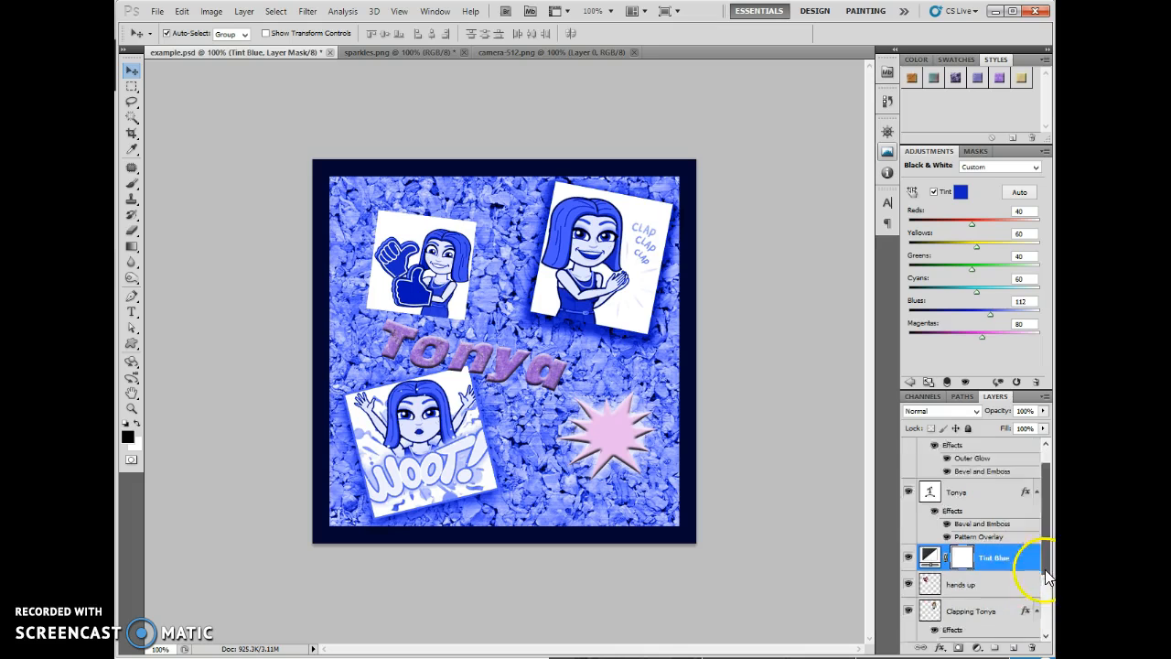
drag(1046, 576, 1046, 622)
drag(1013, 464, 1007, 499)
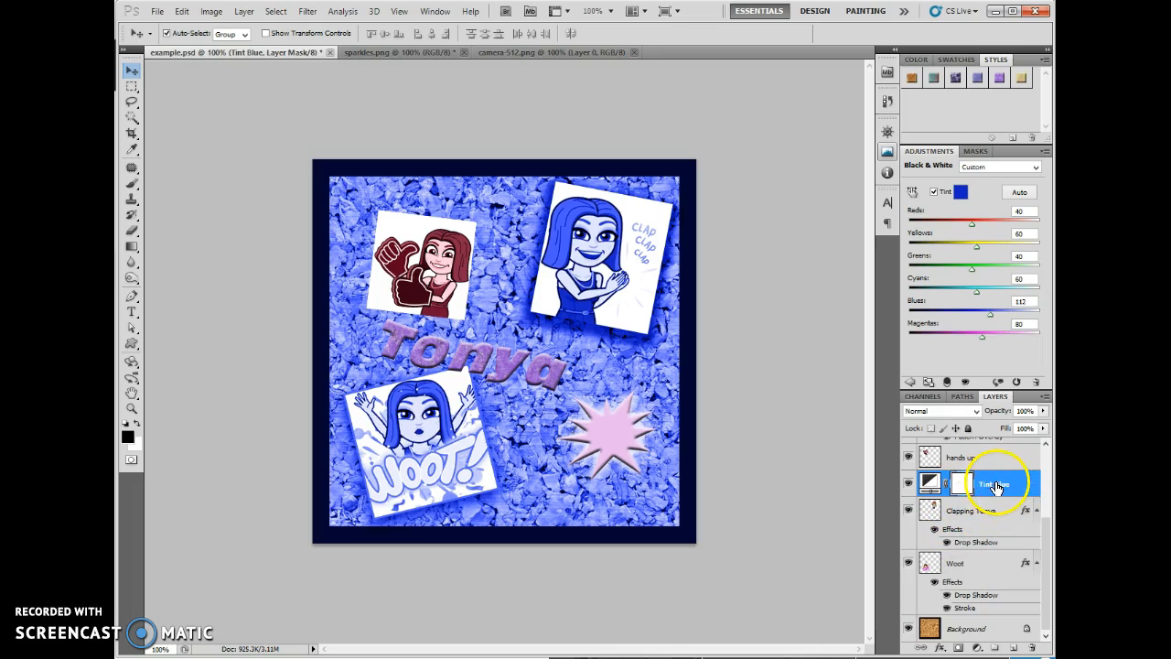
- Create a clipping mask so the Tint Blue adjustment affects only the clapping figure's layer
click(987, 518)
click(1022, 492)
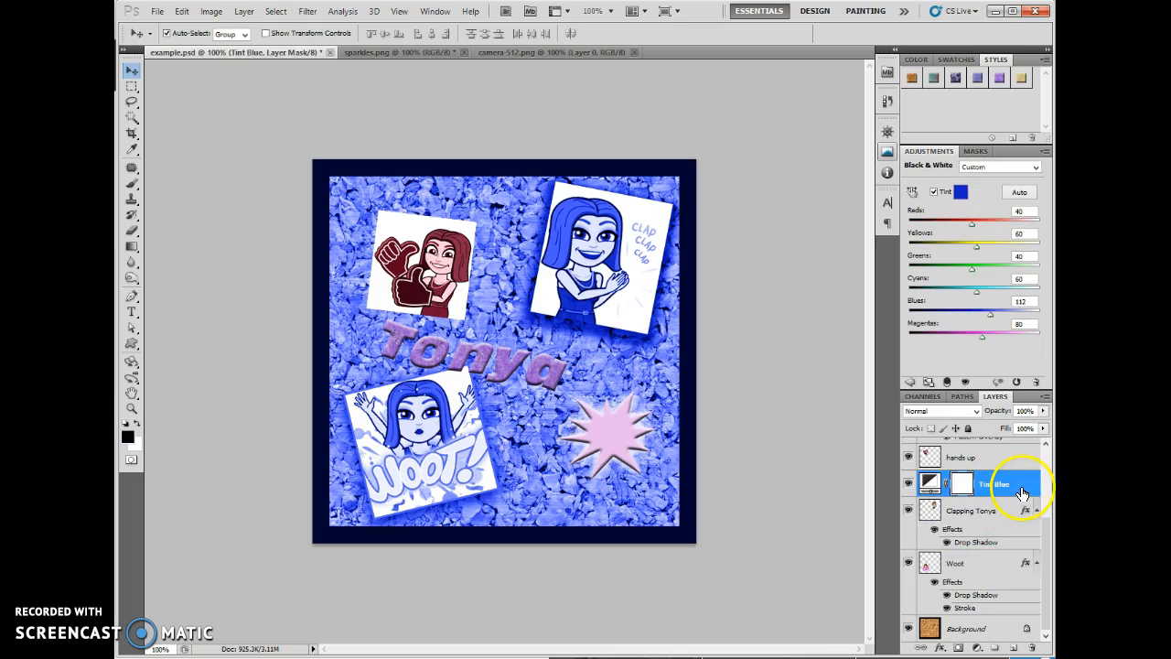
right_click(1019, 493)
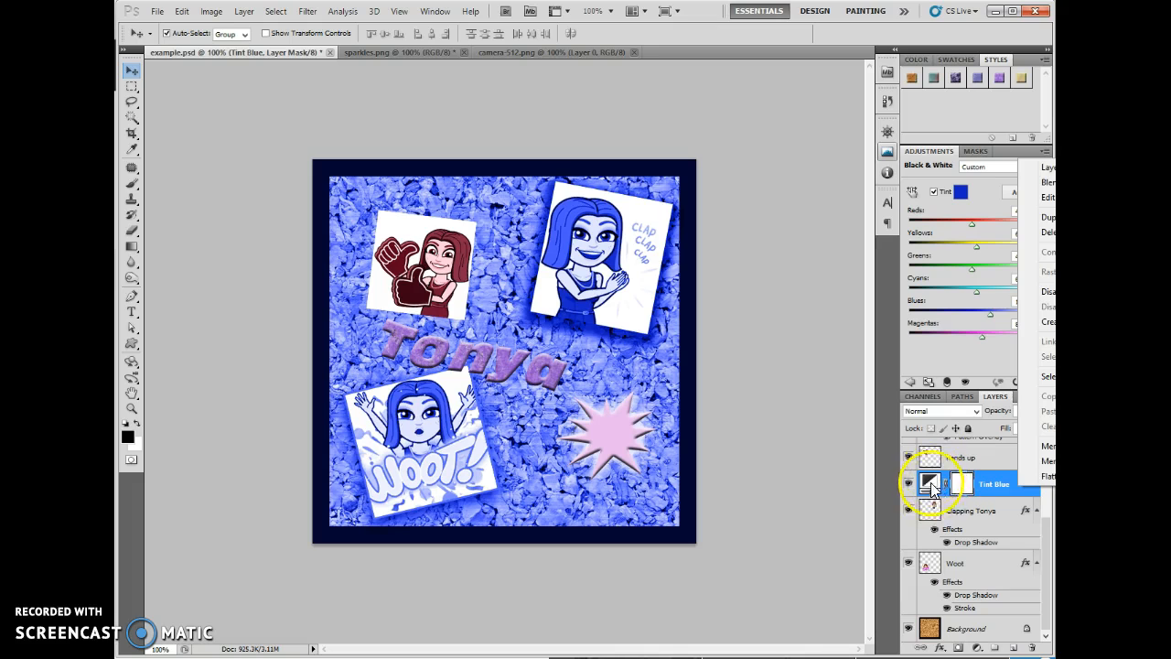
click(1048, 321)
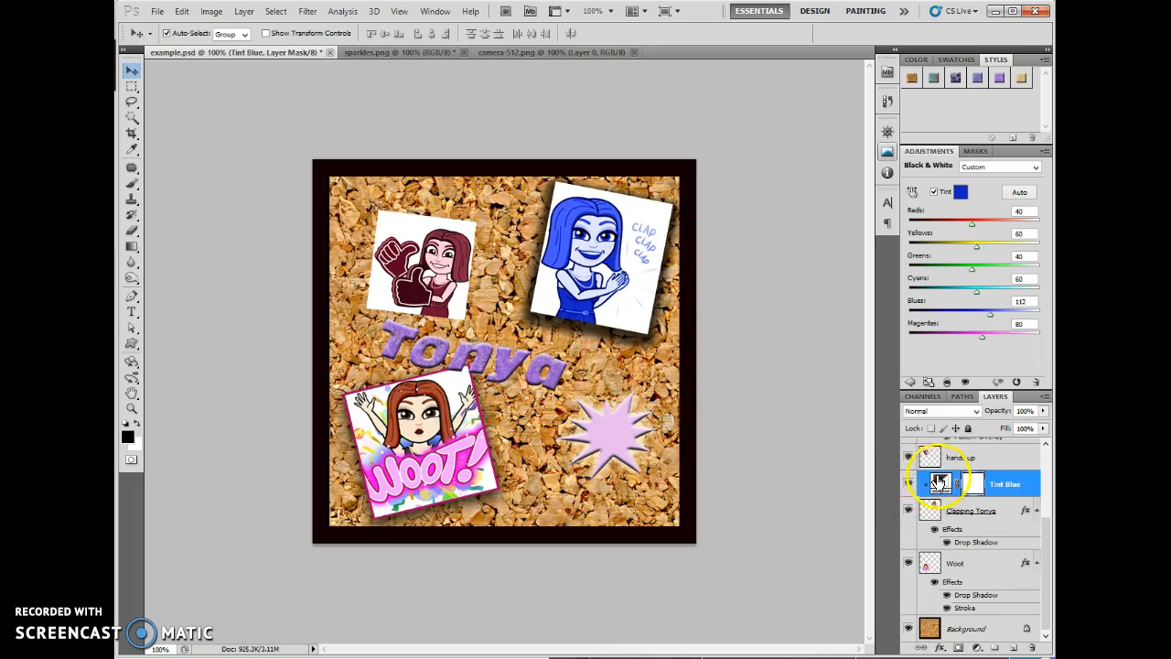
click(977, 515)
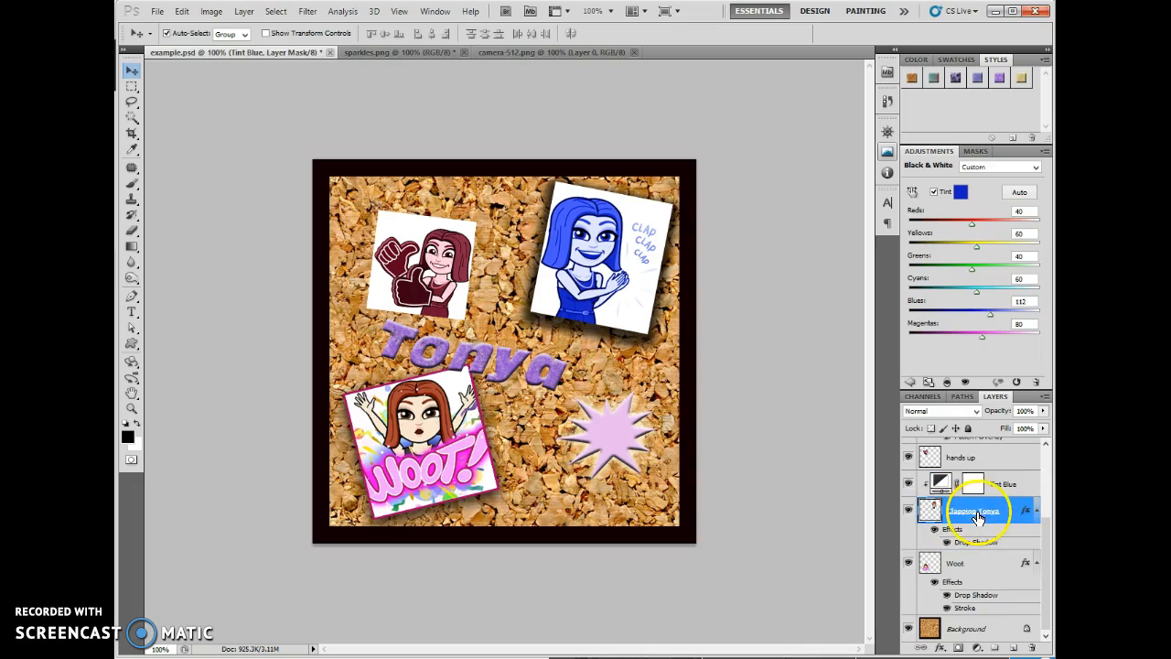
click(994, 489)
click(985, 517)
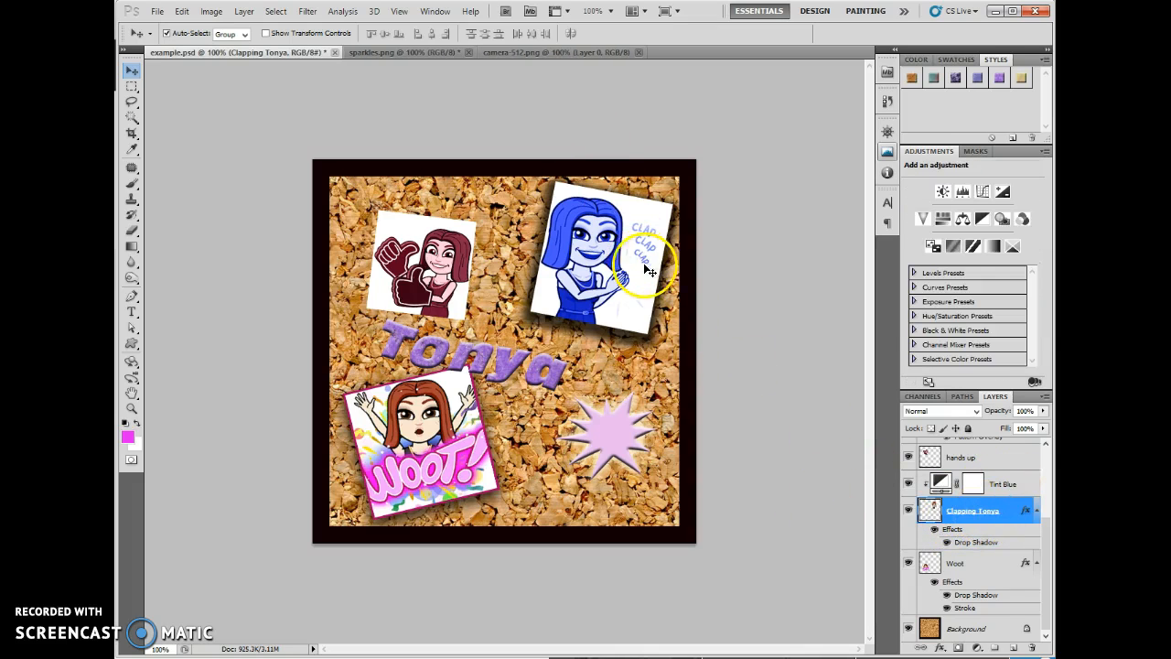
- Change the tint colour of the clipped Tint Blue layer to a golden yellow
click(942, 486)
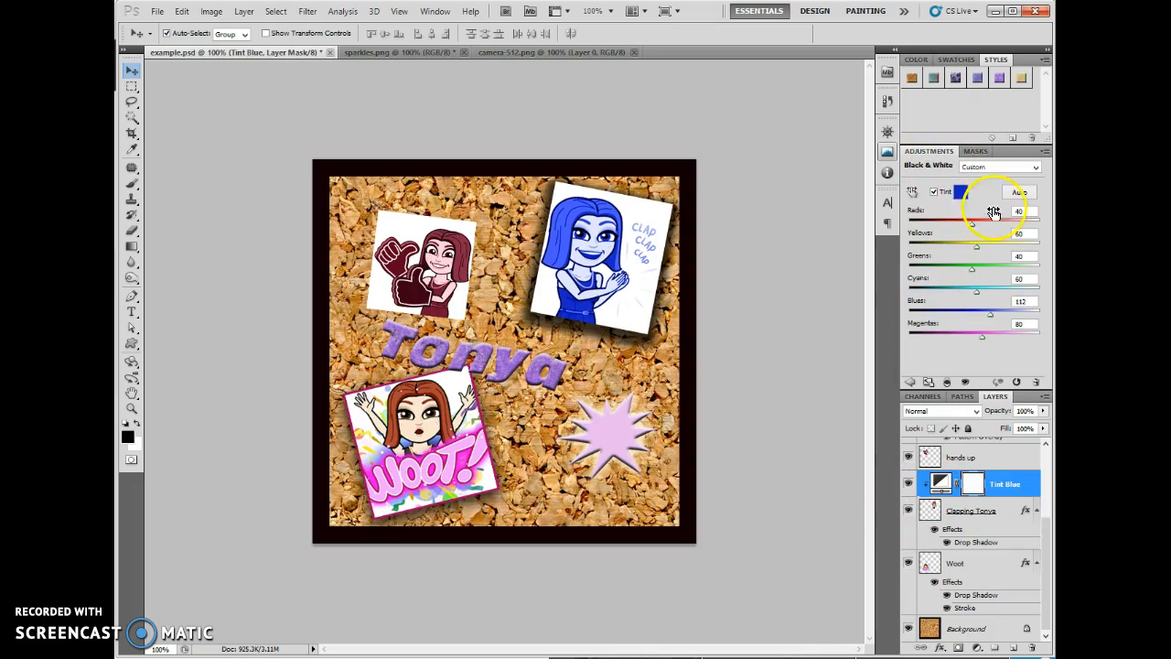
click(959, 192)
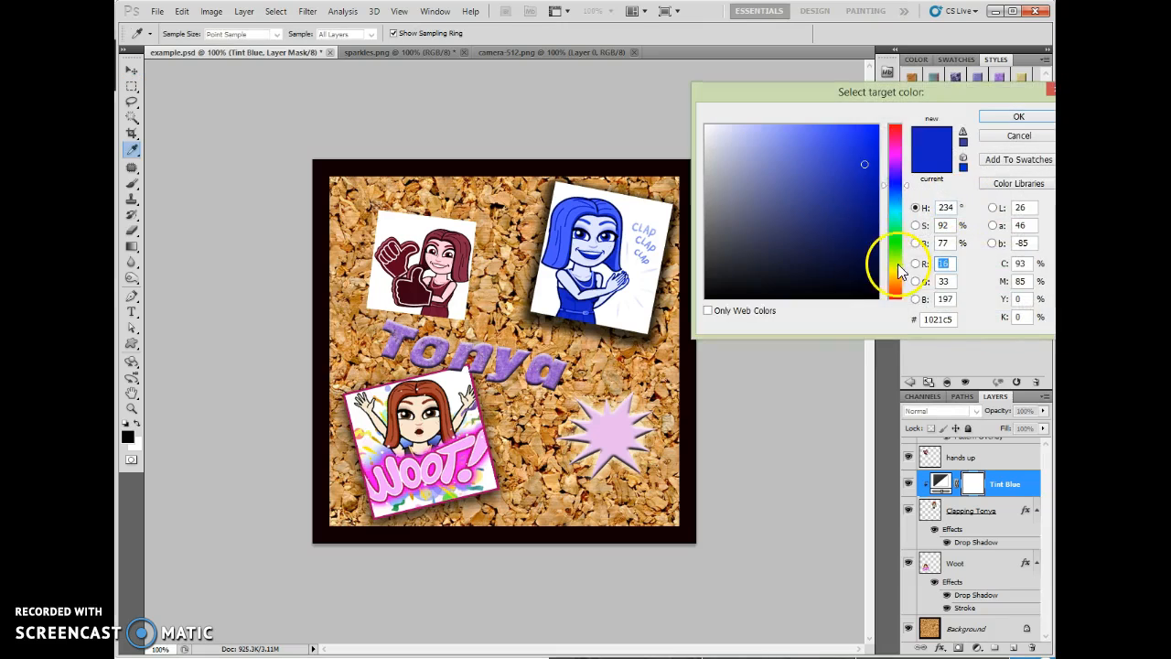
click(892, 272)
click(1016, 117)
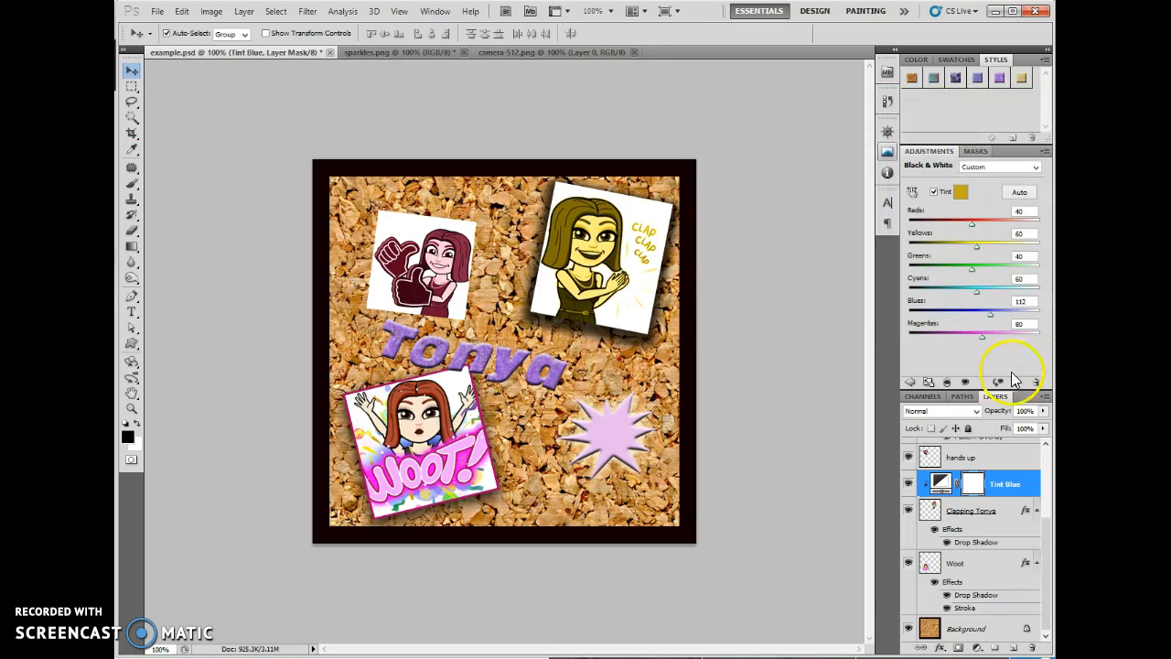
double_click(1004, 485)
key(Return)
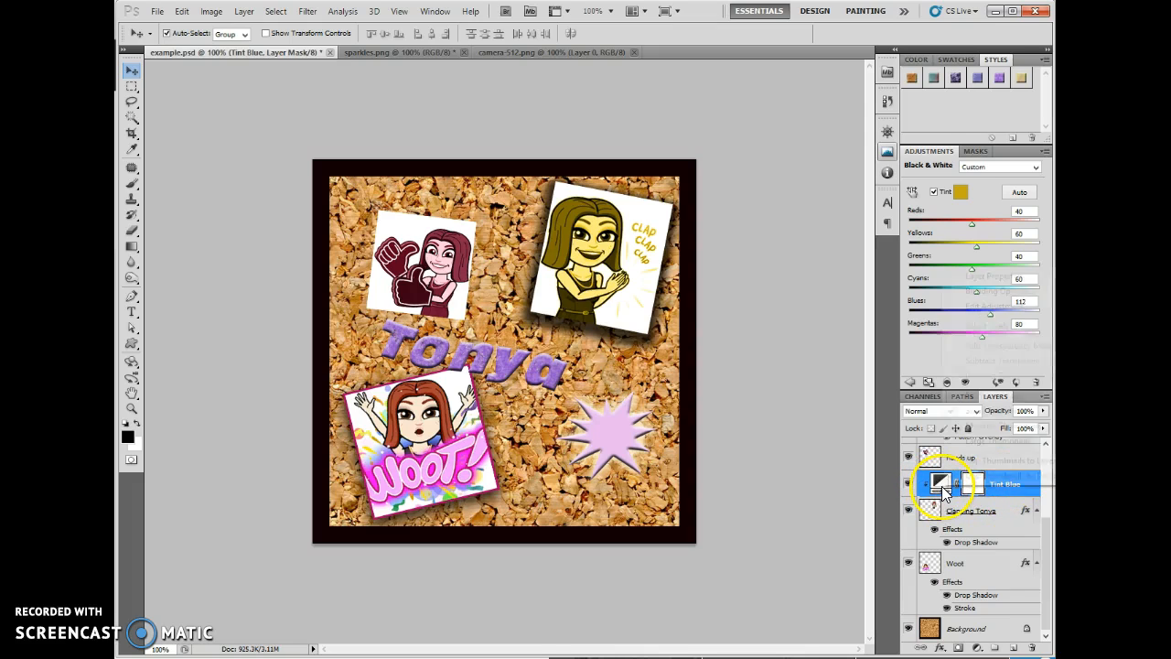
- Release the Tint Blue layer's clipping mask, and clip it to the clapping figure's layer again
right_click(942, 488)
click(1009, 493)
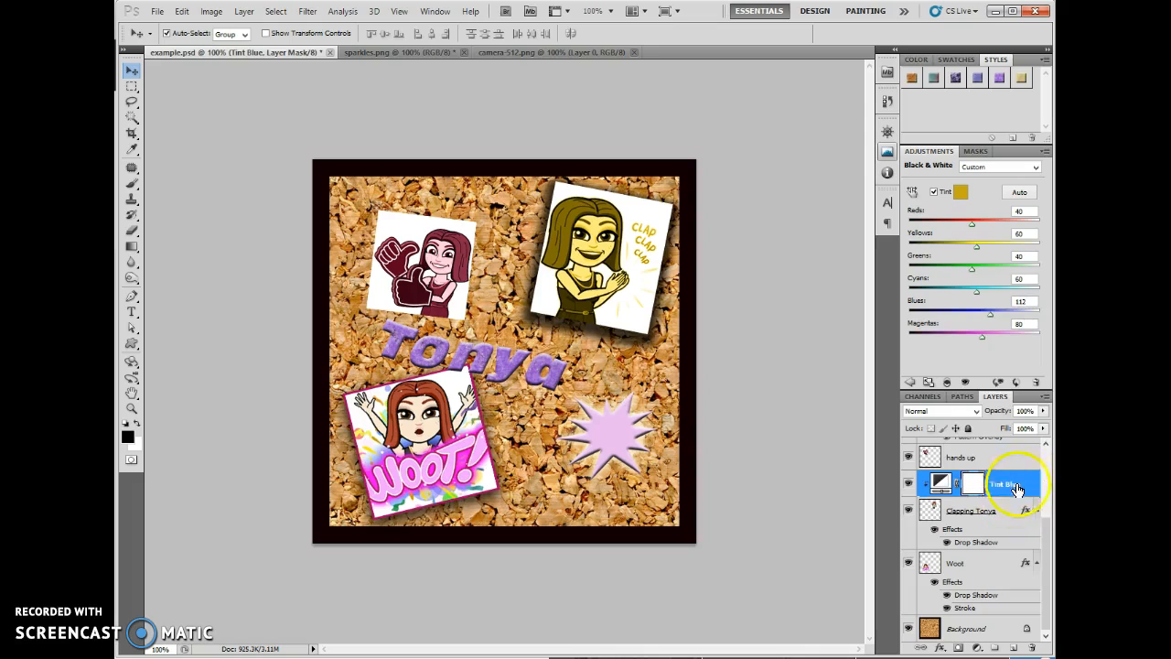
right_click(1029, 483)
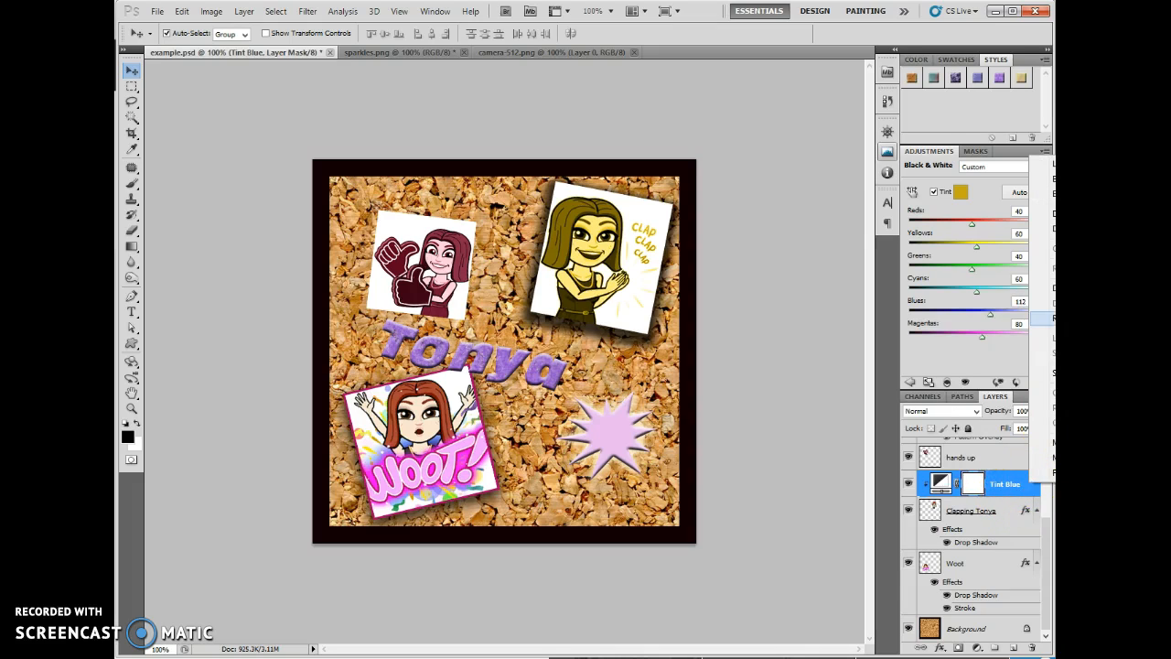
click(1044, 317)
click(927, 488)
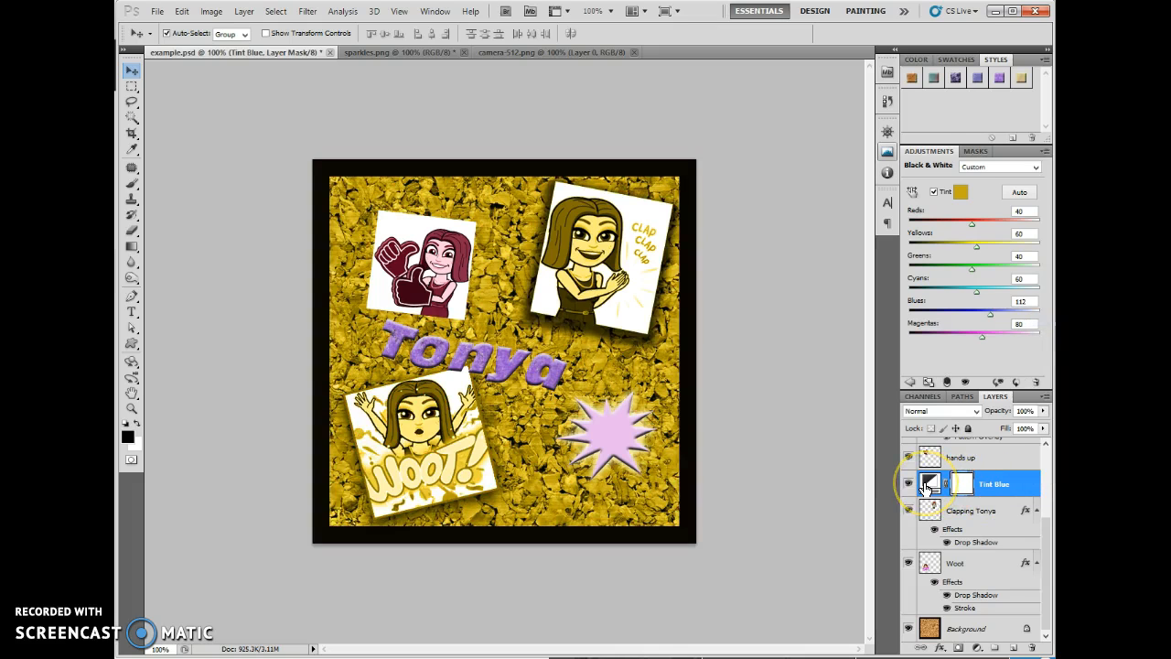
right_click(1032, 485)
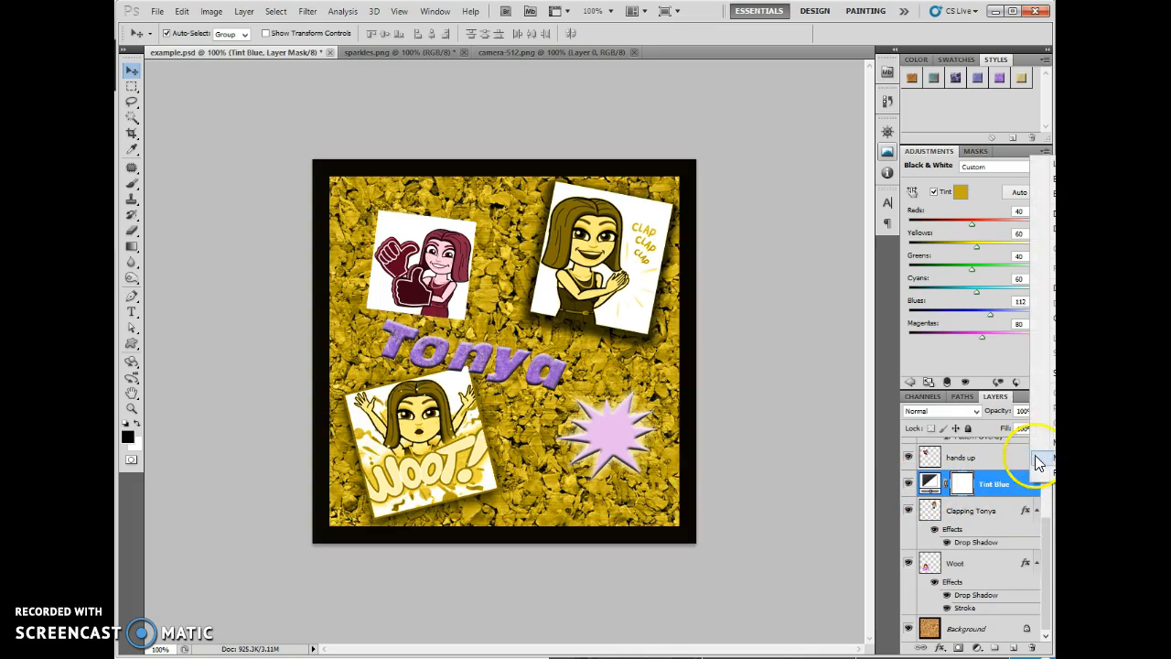
click(1036, 317)
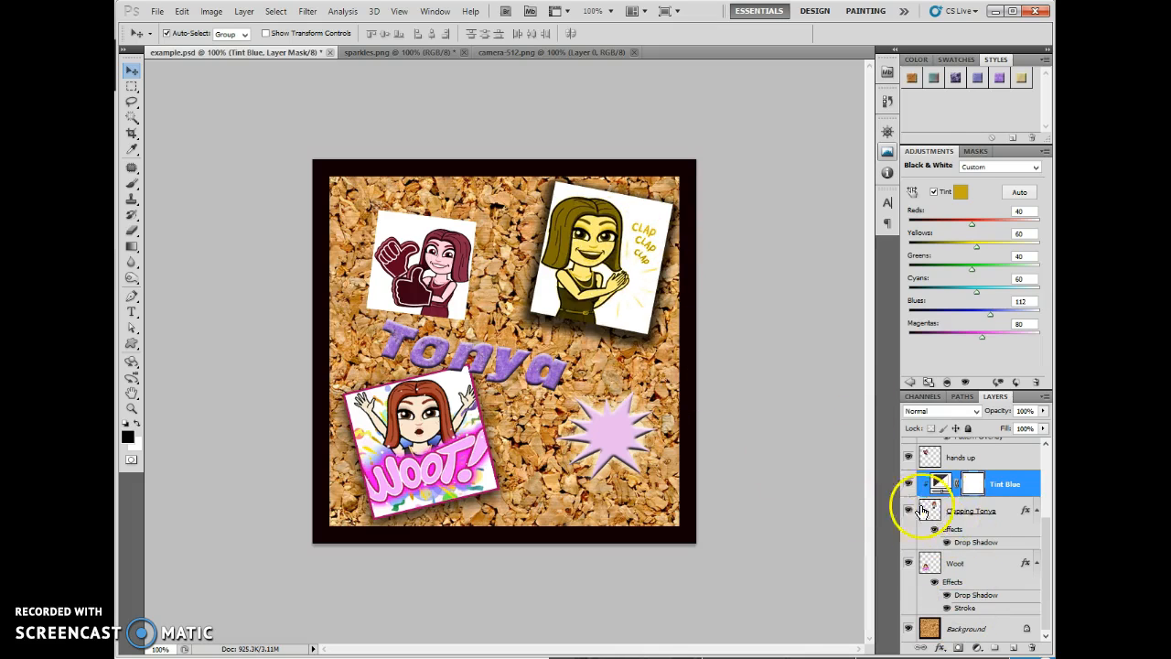
- Delete the Tint Blue adjustment layer
right_click(1030, 493)
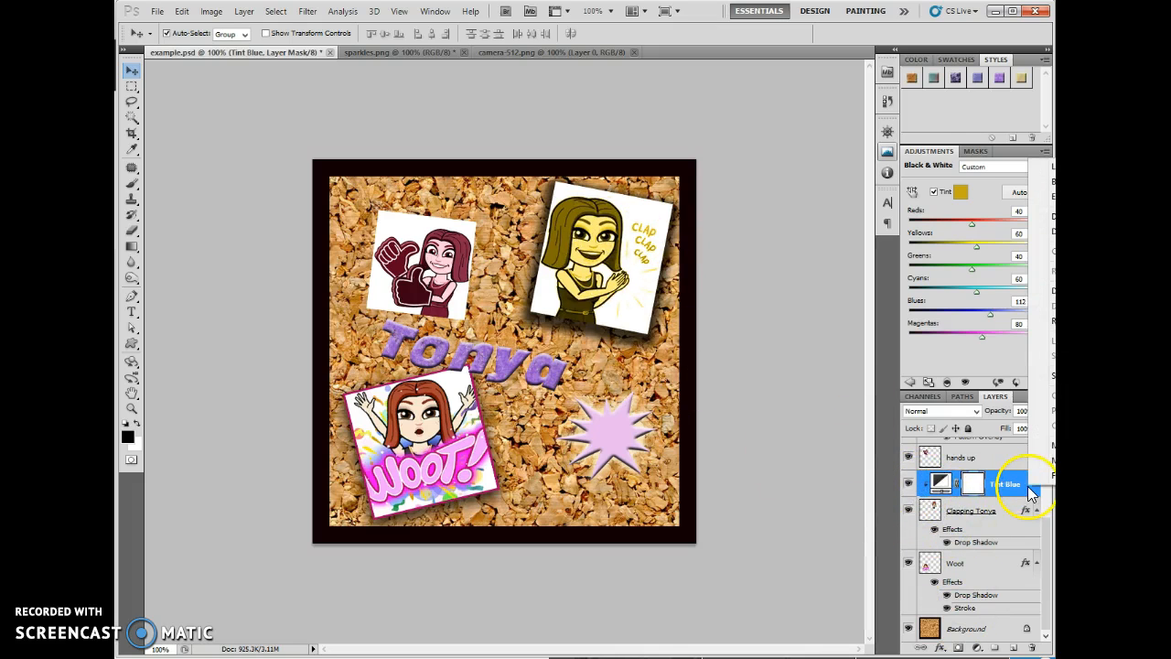
click(1043, 231)
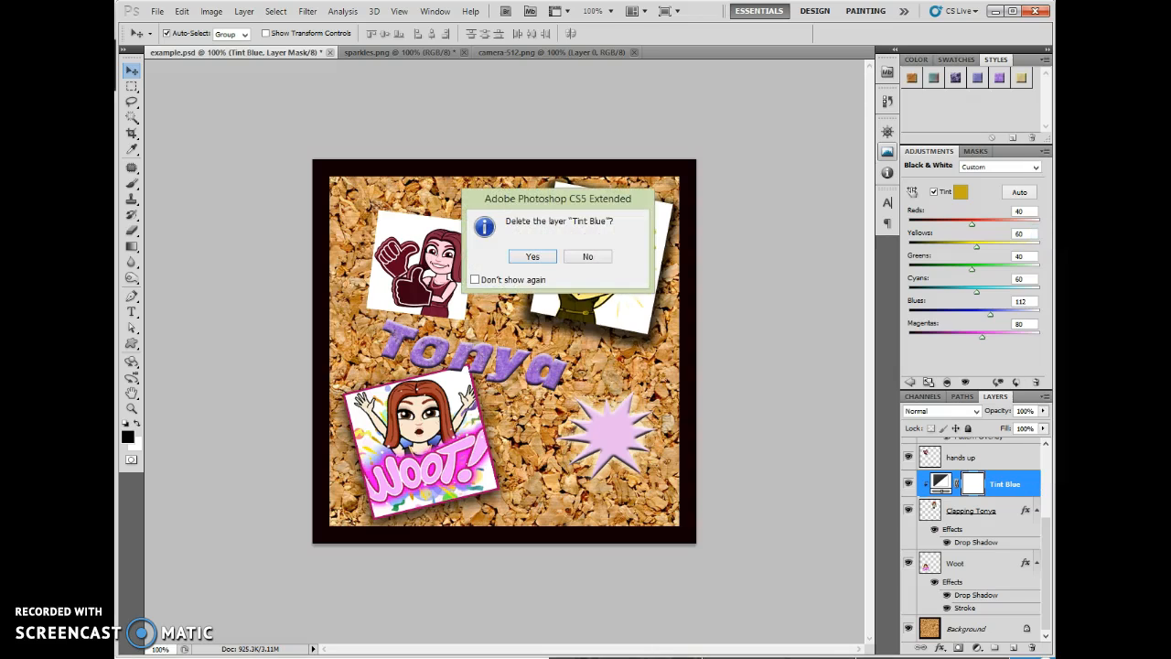
click(535, 258)
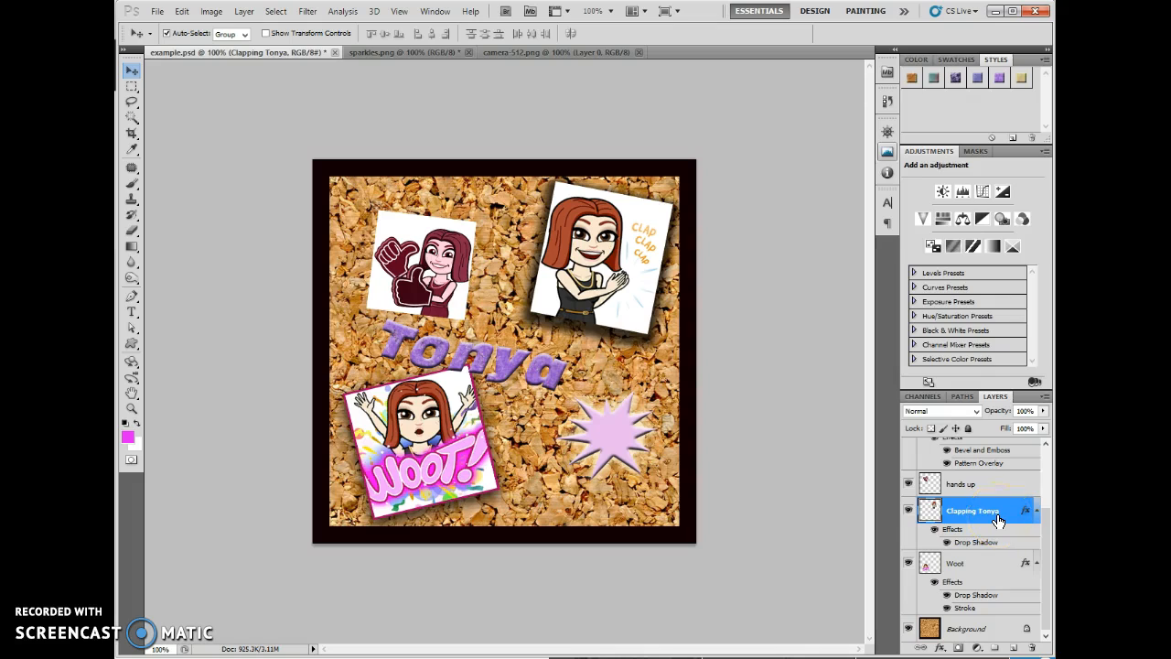
- Add a Brightness/Contrast adjustment layer named Brighten above the Woot layer, using the previous layer as a clipping mask
click(958, 571)
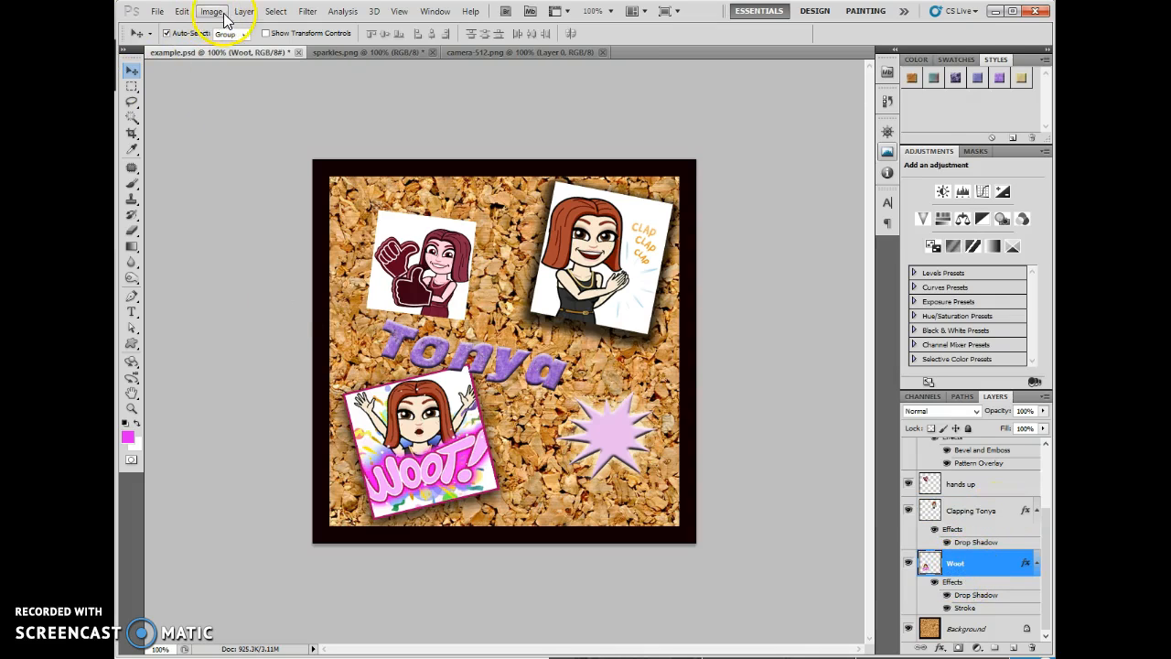
click(242, 12)
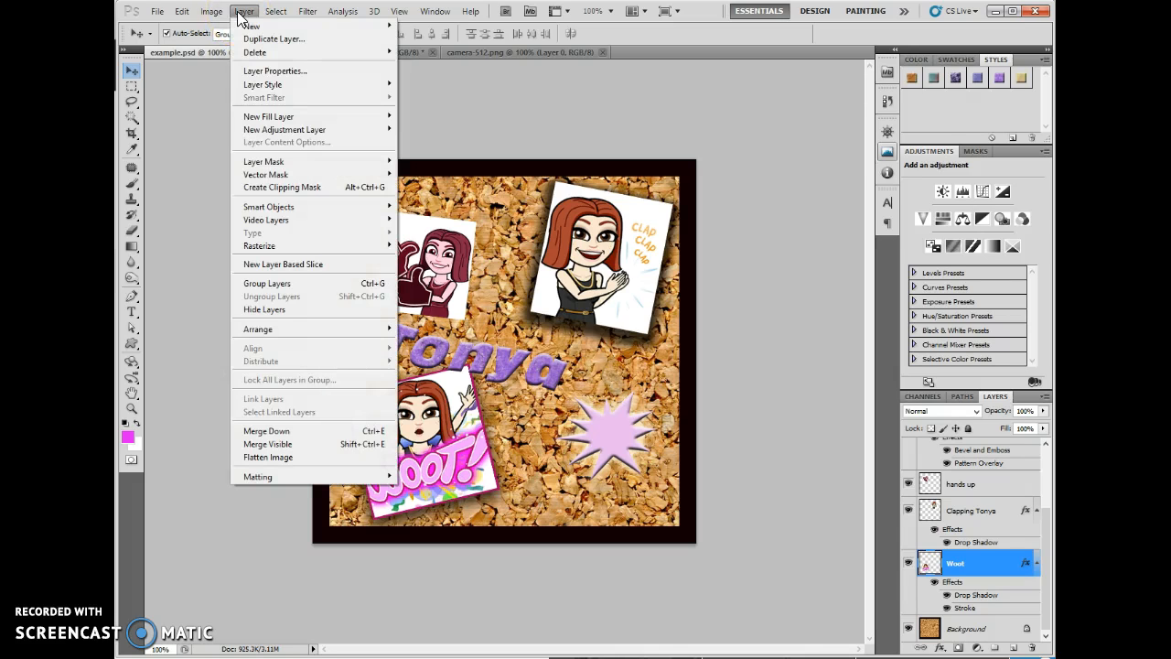
click(261, 135)
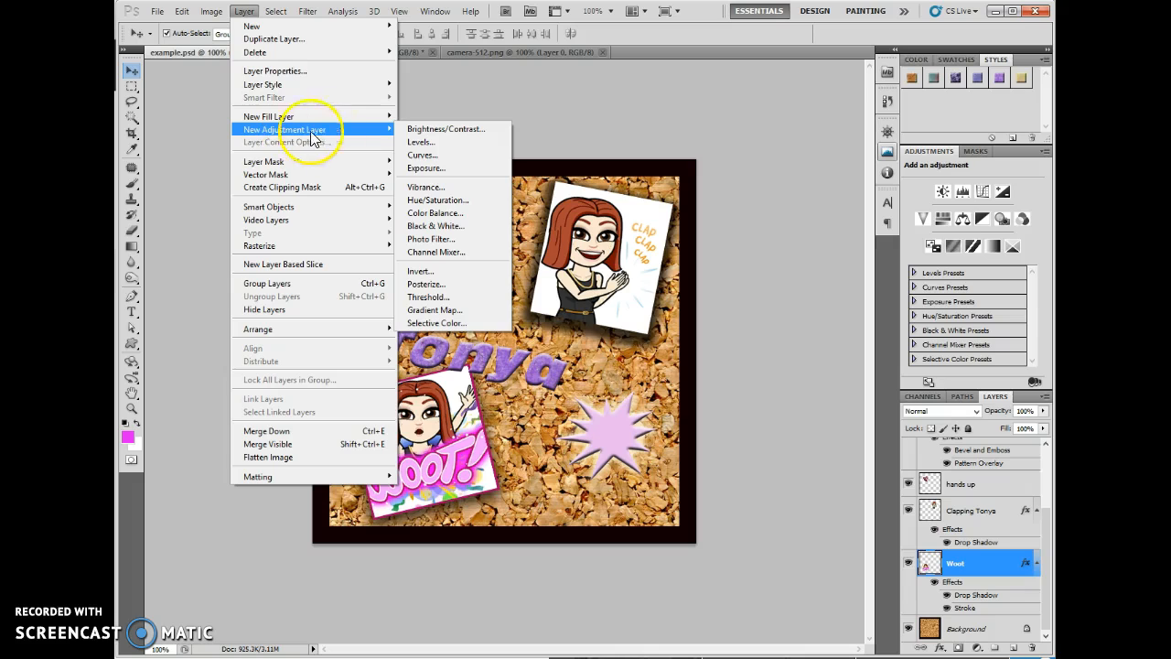
click(466, 128)
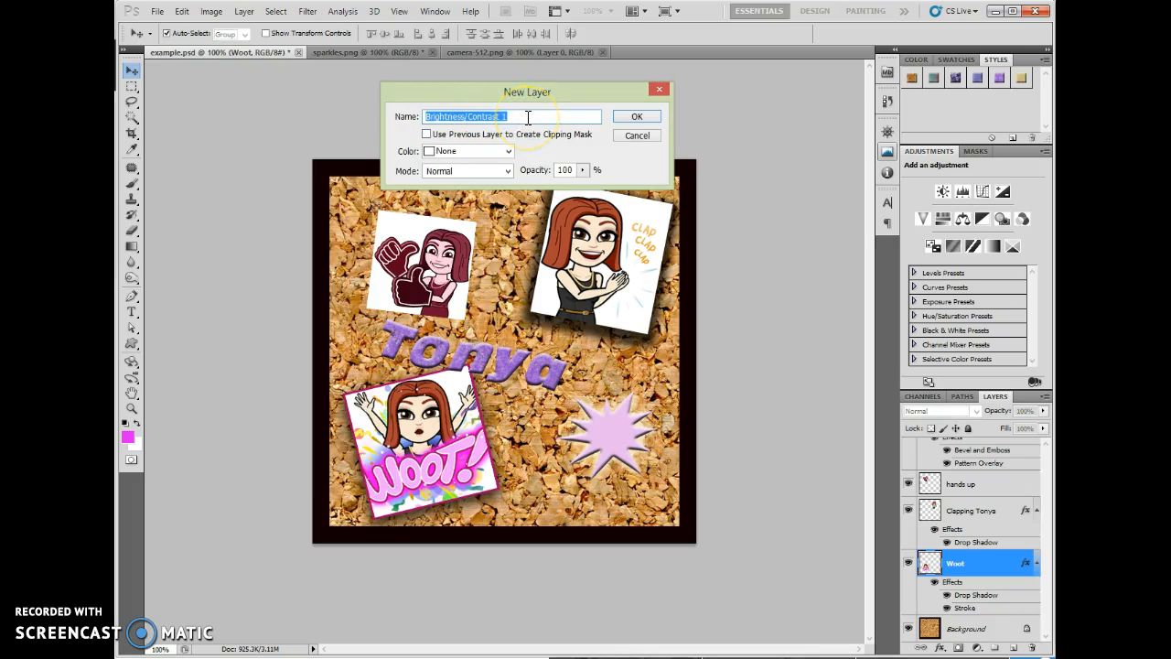
text(Brighten)
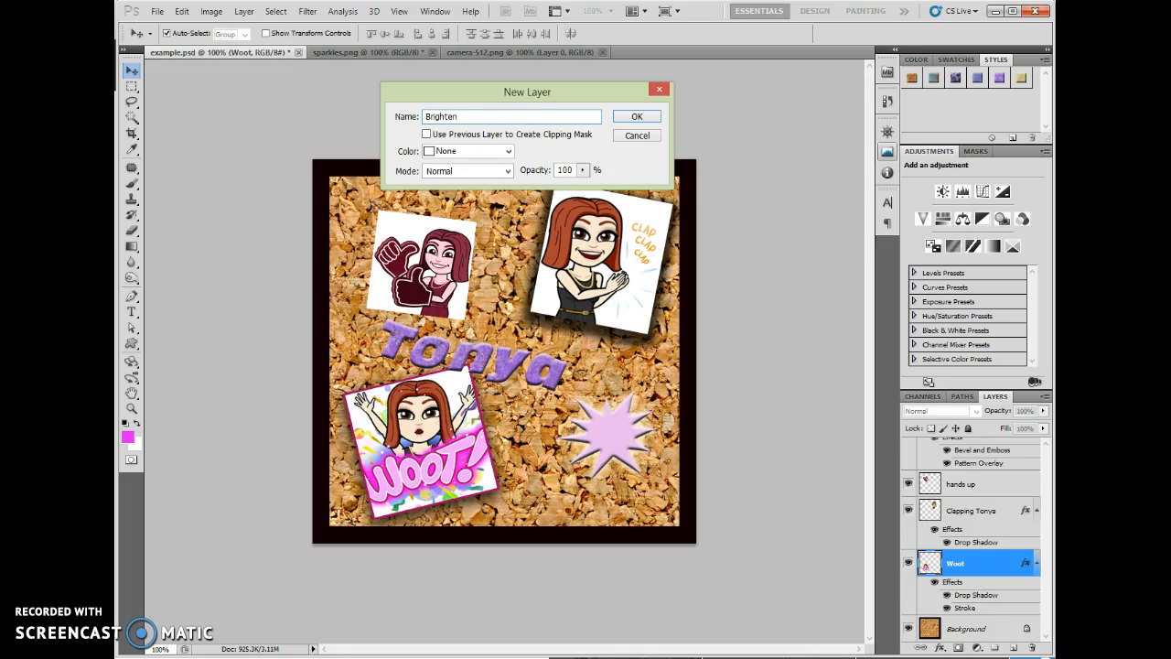
click(427, 134)
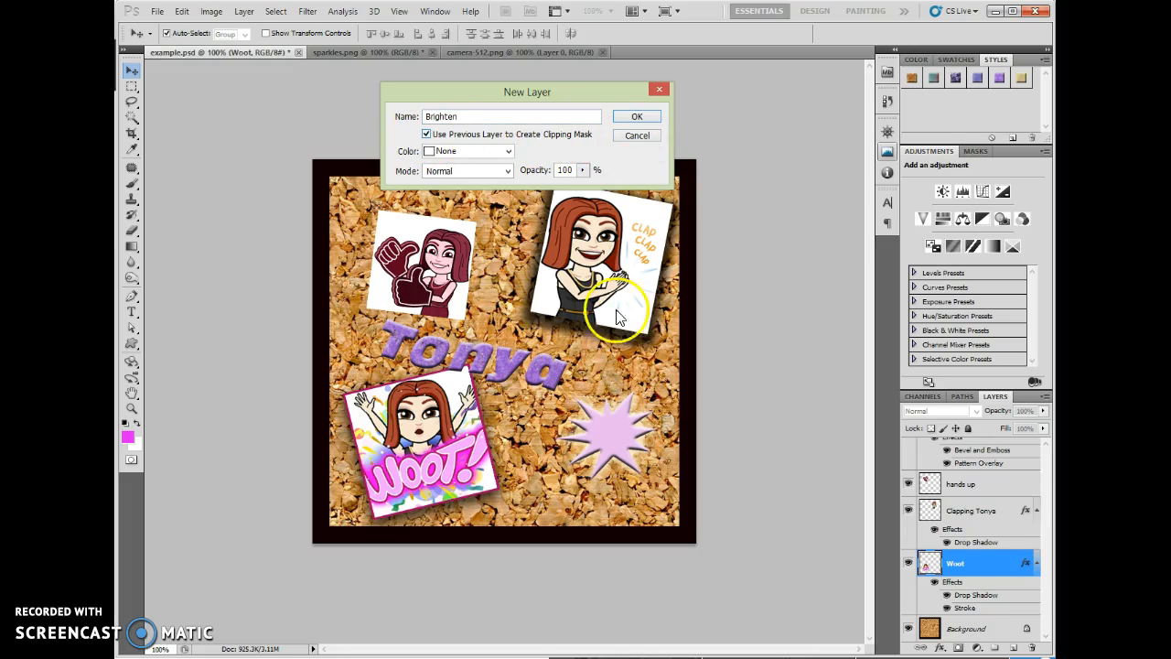
click(637, 119)
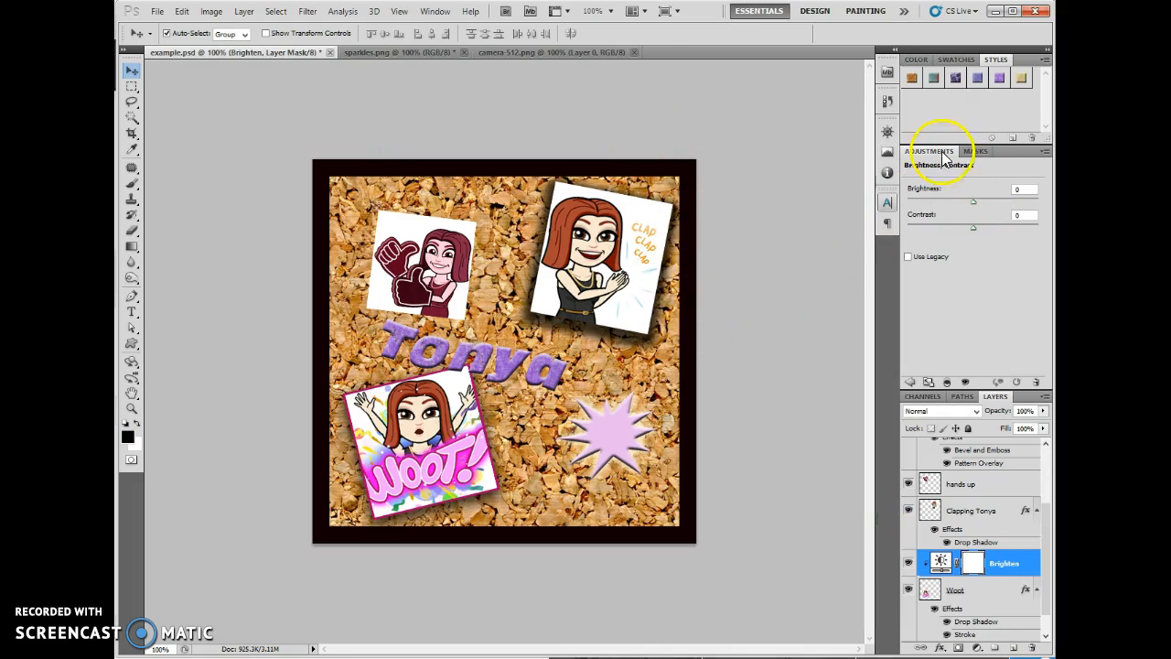
- Set the Brighten layer to brightness 4 and contrast 47, toggling its visibility to compare the effect
mouse_move(973, 203)
mouse_down()
mouse_move(1001, 203)
mouse_move(948, 205)
mouse_move(968, 208)
mouse_up()
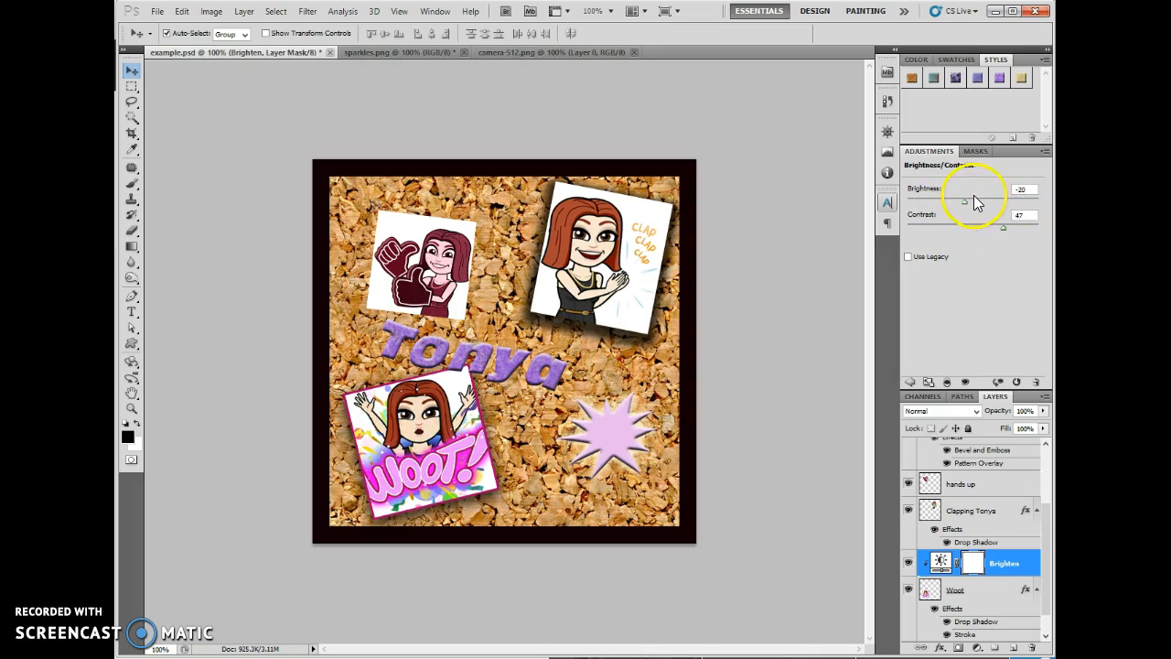
drag(965, 209, 974, 208)
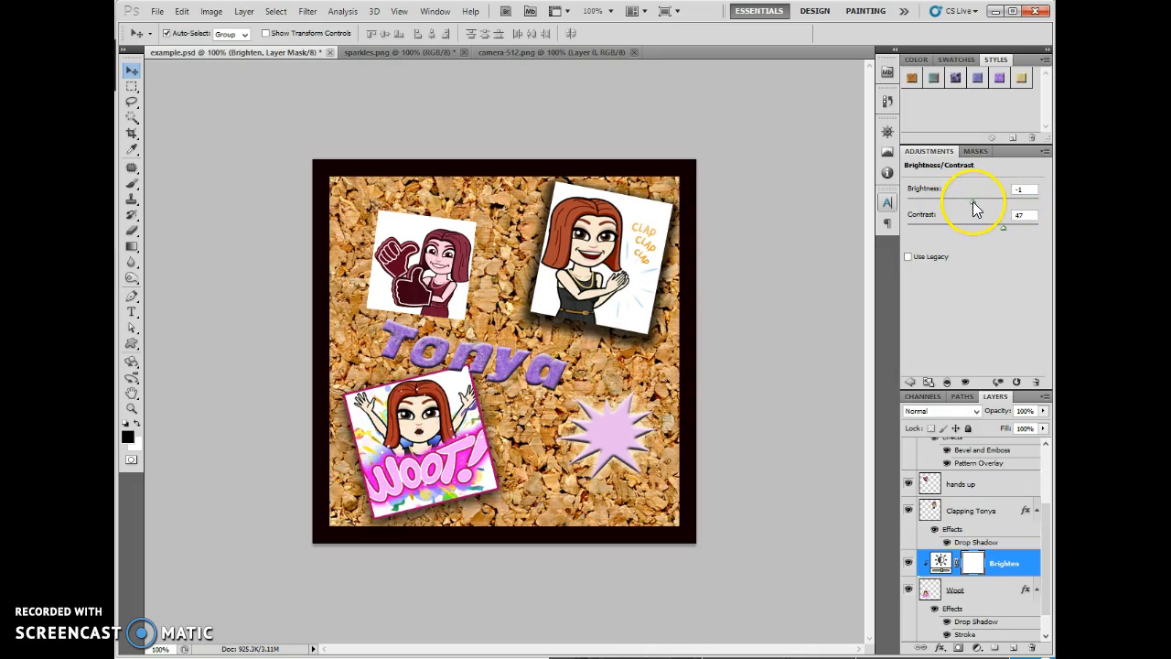
click(908, 564)
click(908, 563)
drag(972, 201, 975, 200)
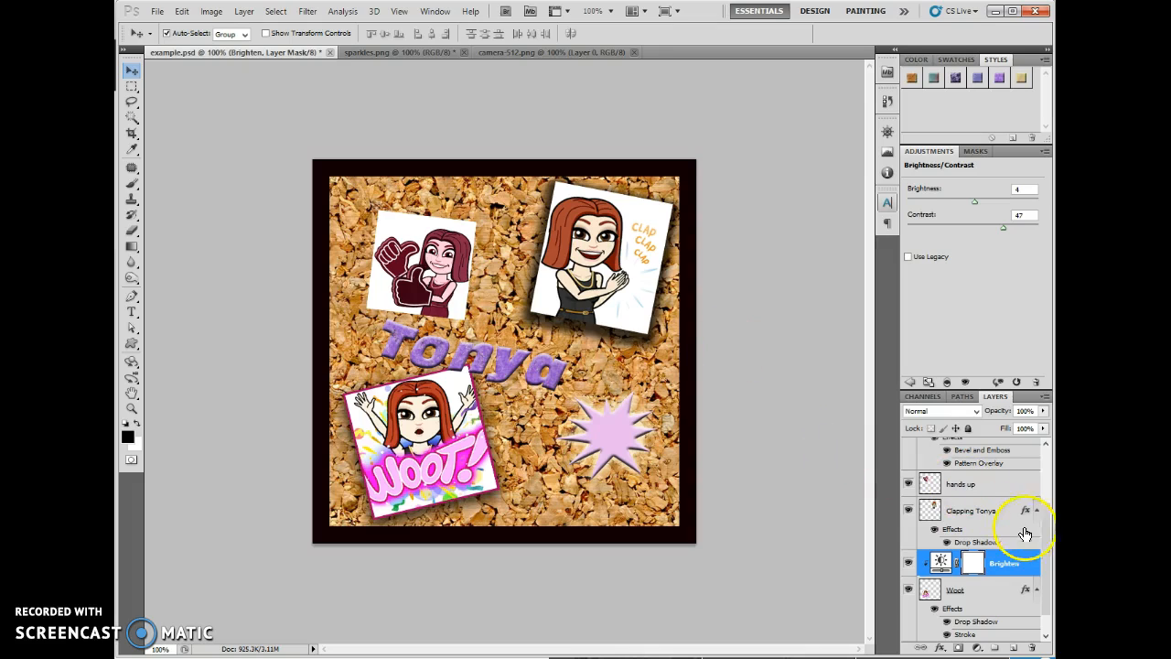
drag(1046, 537, 1050, 482)
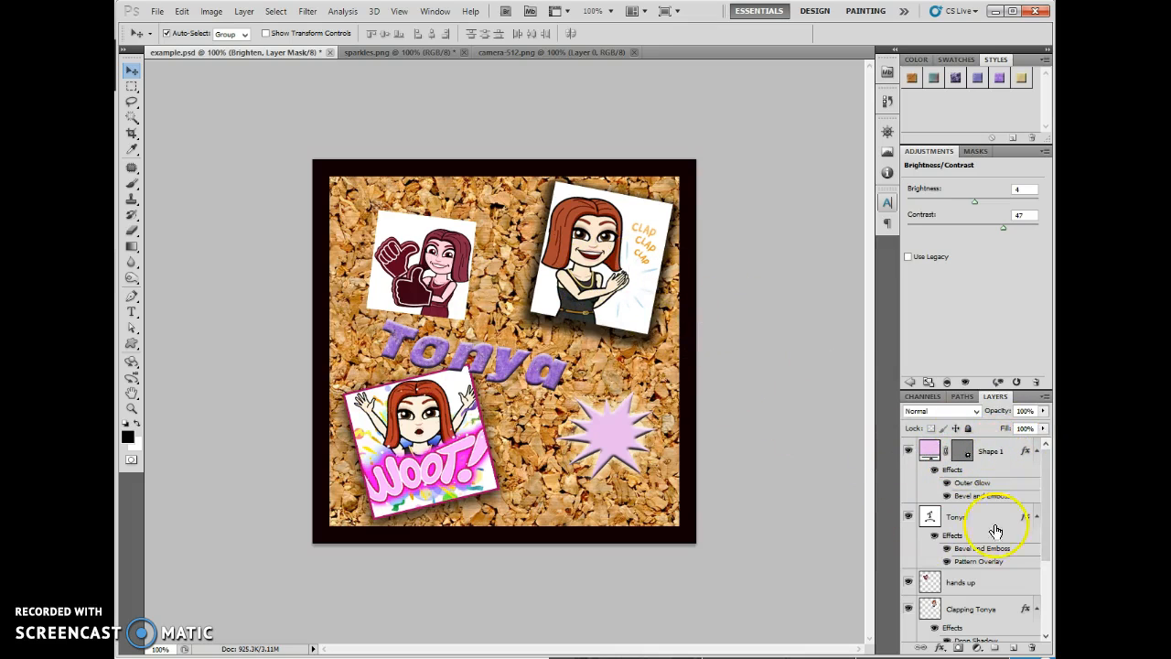
click(951, 582)
click(948, 610)
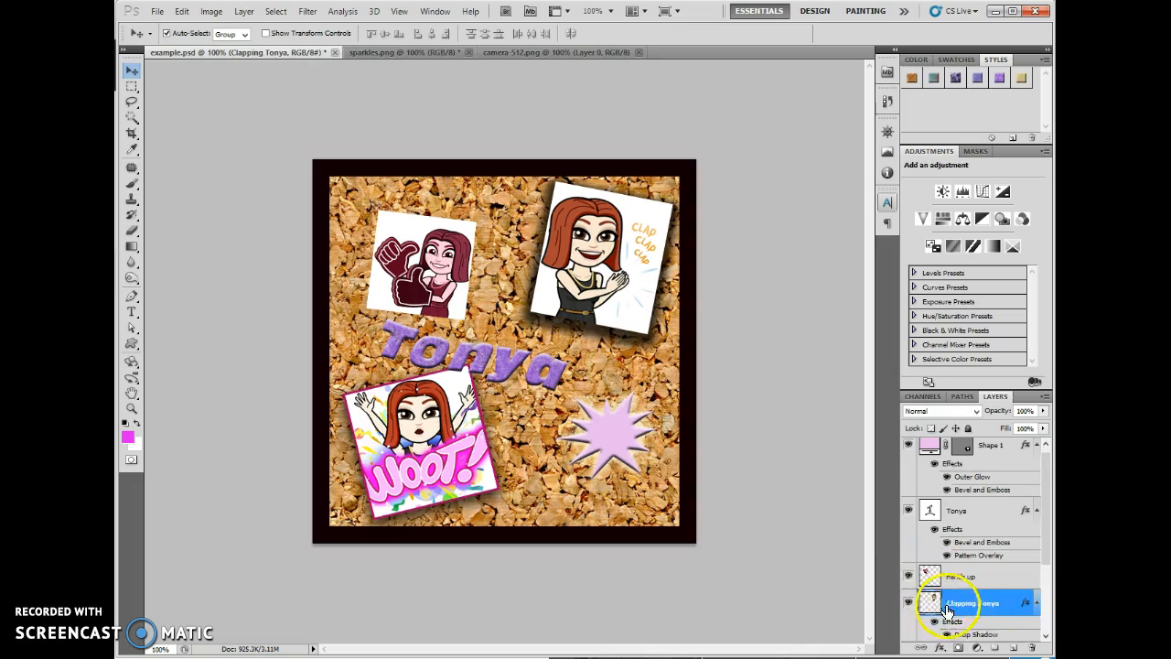
click(238, 12)
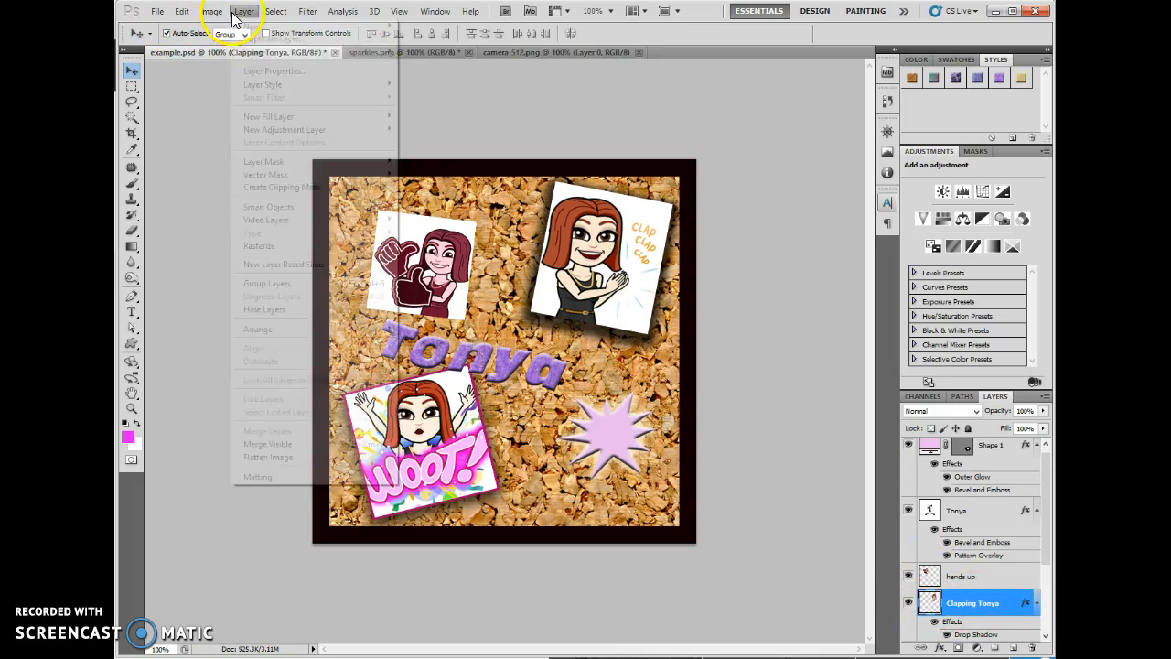
mouse_move(287, 129)
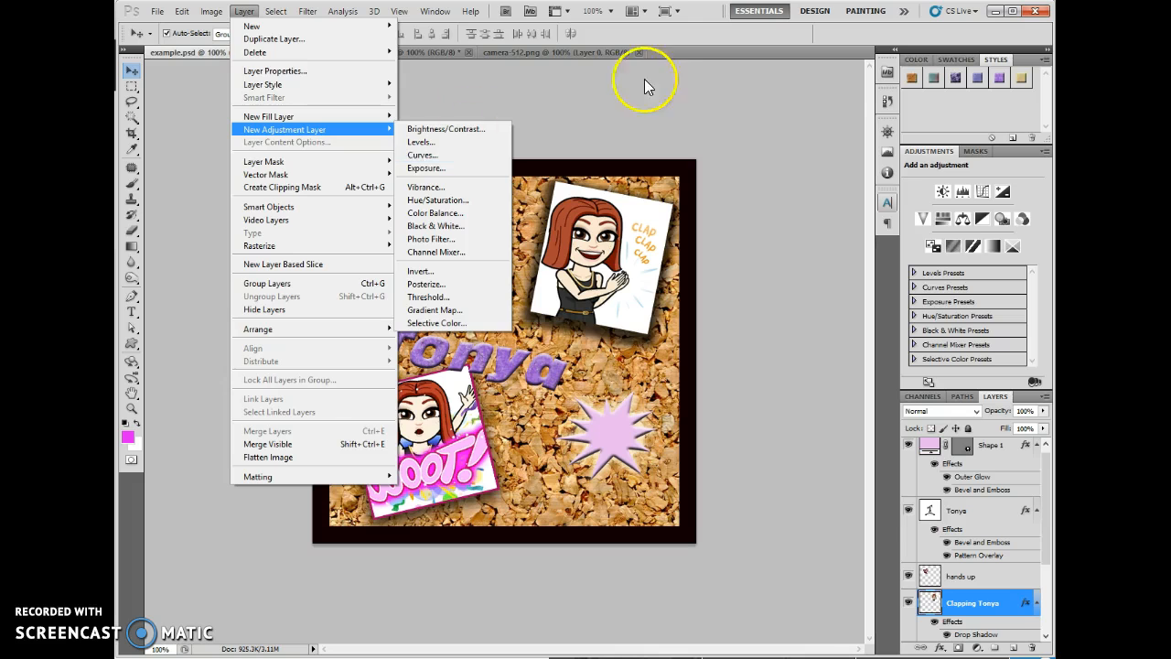
click(632, 42)
- Open the animated image file willelf.gif
click(158, 11)
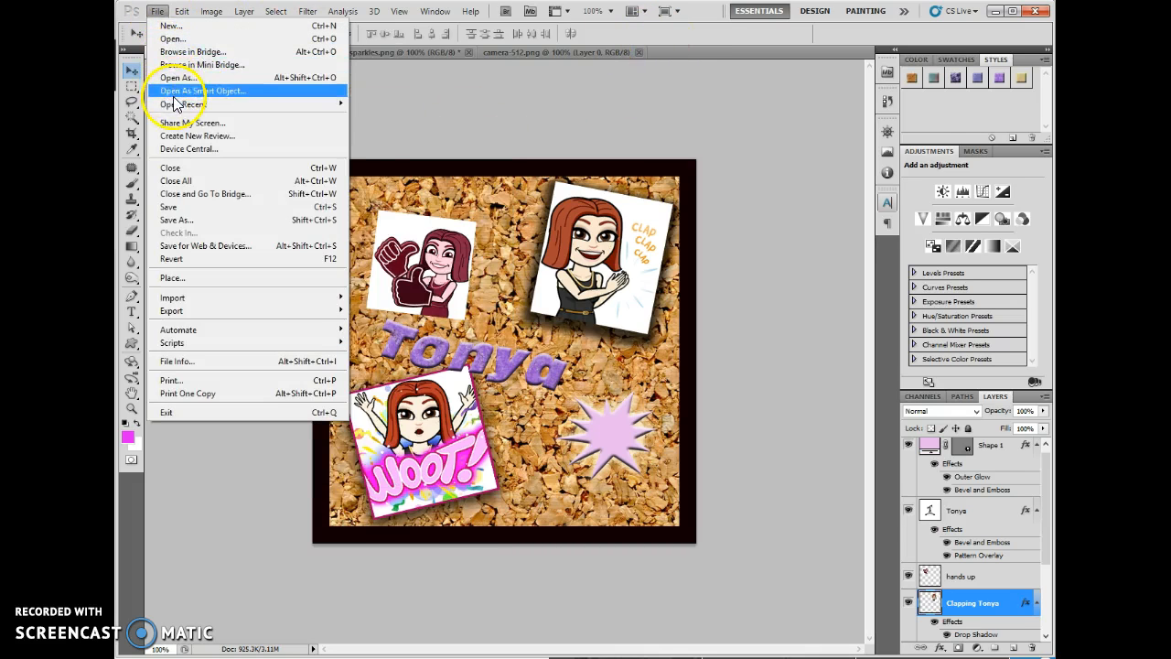
click(172, 38)
click(803, 320)
double_click(811, 323)
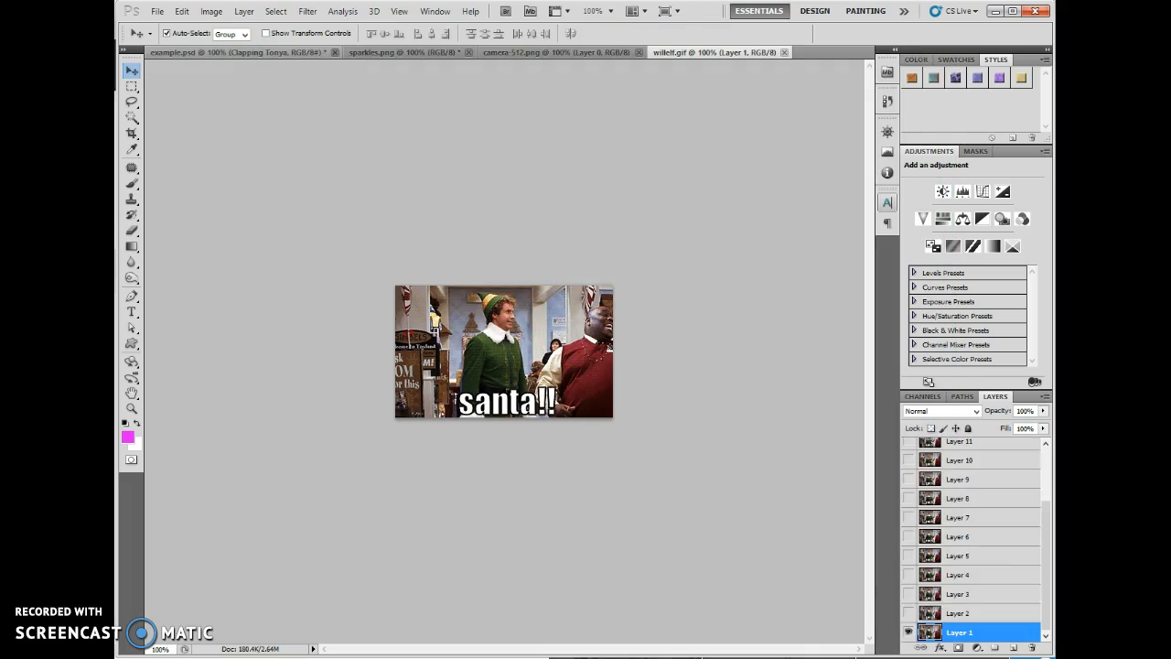
- Add a Curves adjustment layer above Layer 1, using the previous layer as a clipping mask
click(218, 11)
mouse_move(243, 12)
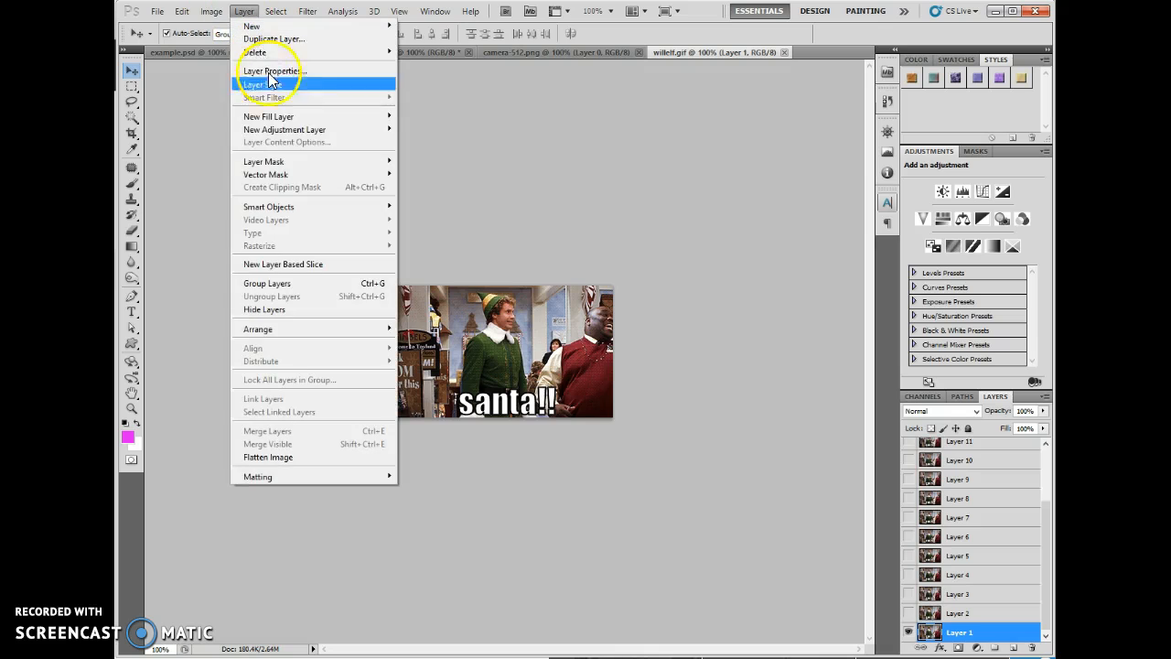
click(439, 155)
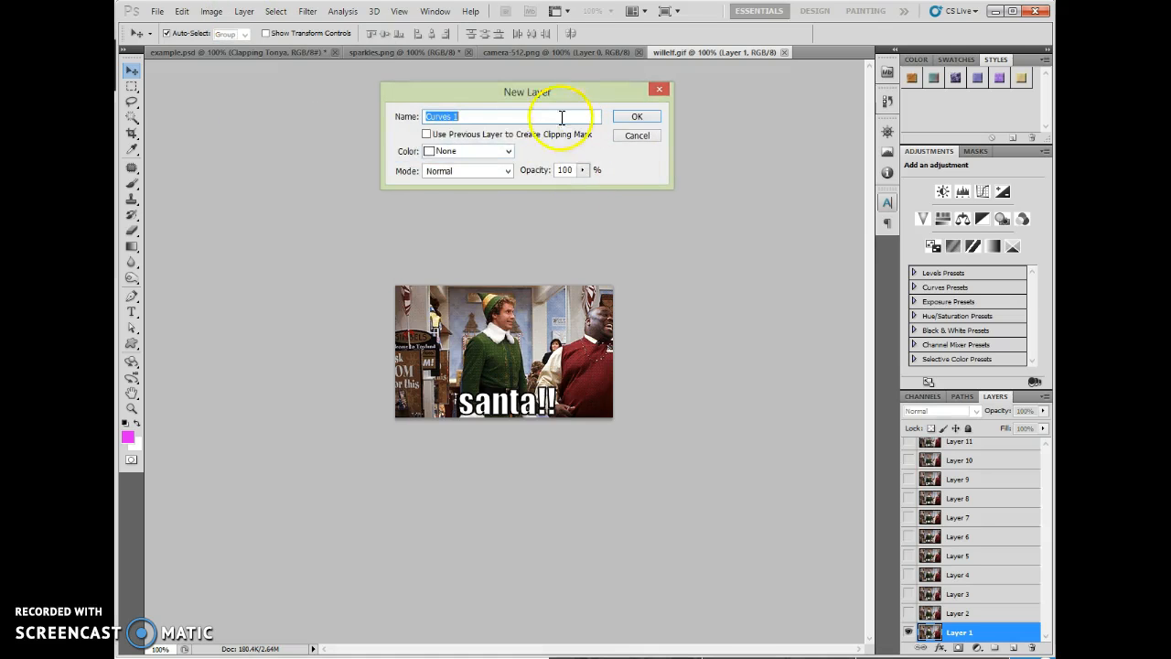
click(427, 135)
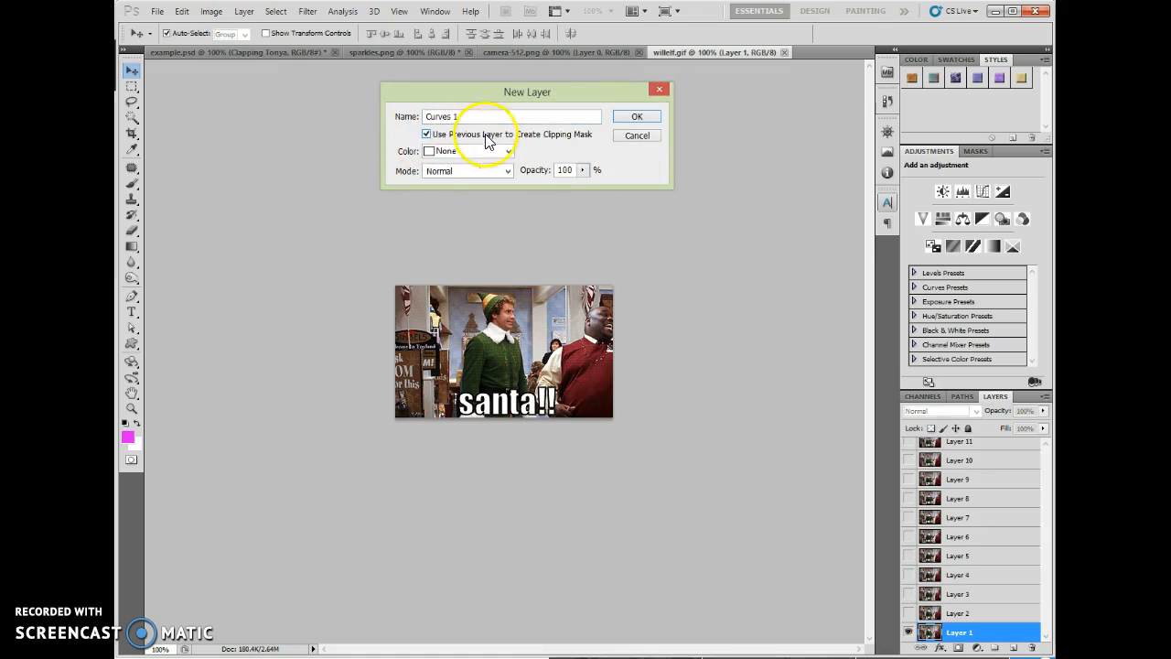
click(635, 118)
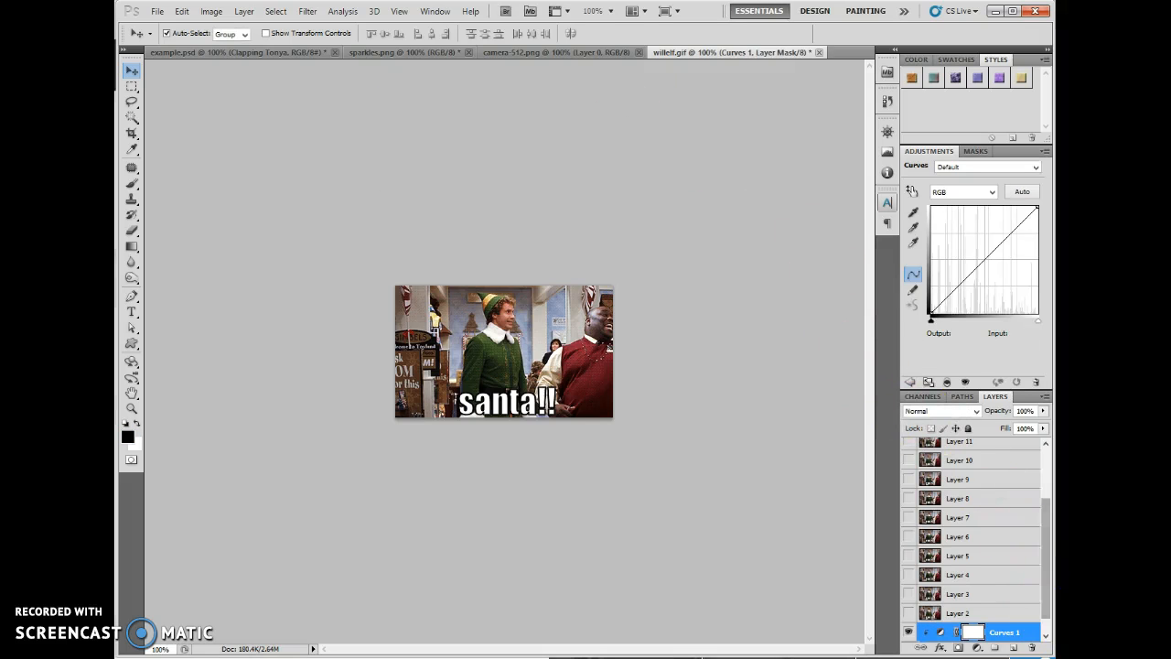
- Brighten Layer 1 by shaping the RGB curve with points at input 149, output 219 and input 72, output 102
scroll(1040, 596, down, 1)
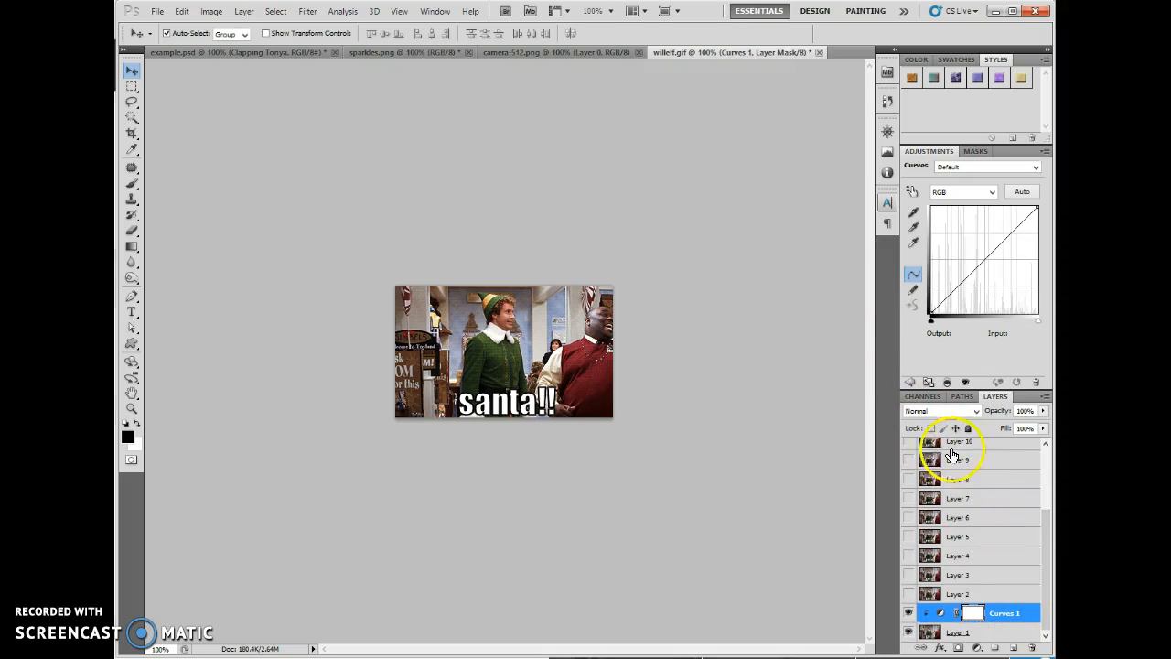
click(967, 278)
drag(967, 279, 994, 221)
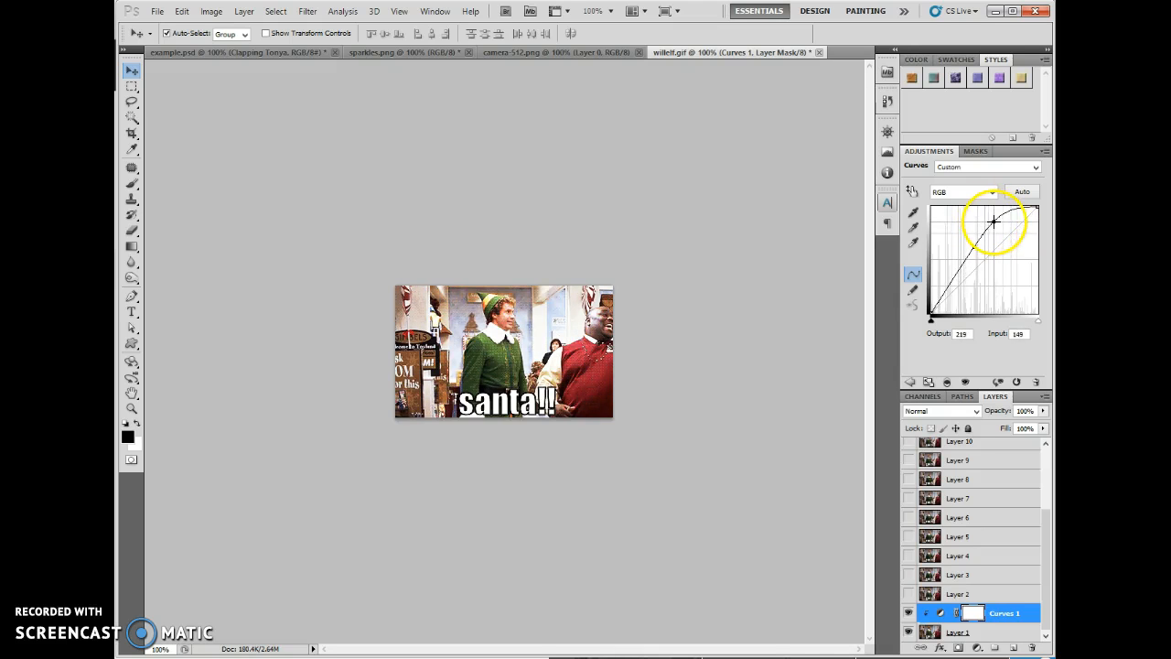
drag(964, 266, 962, 271)
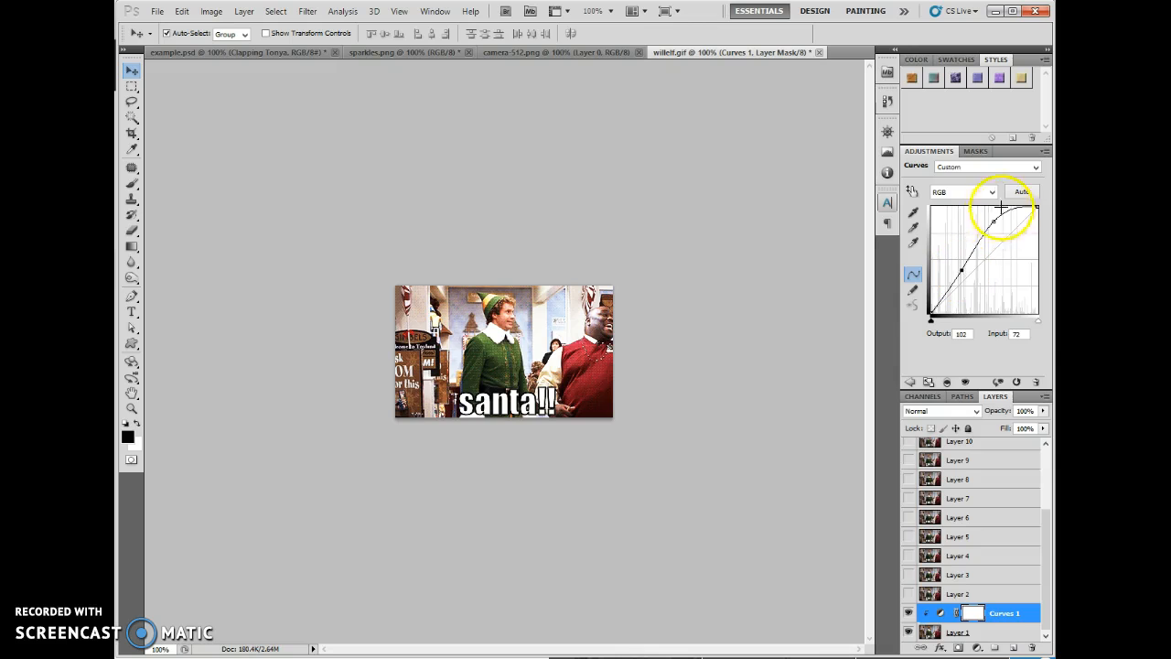
- Delete the Curves 1 adjustment layer
double_click(1023, 614)
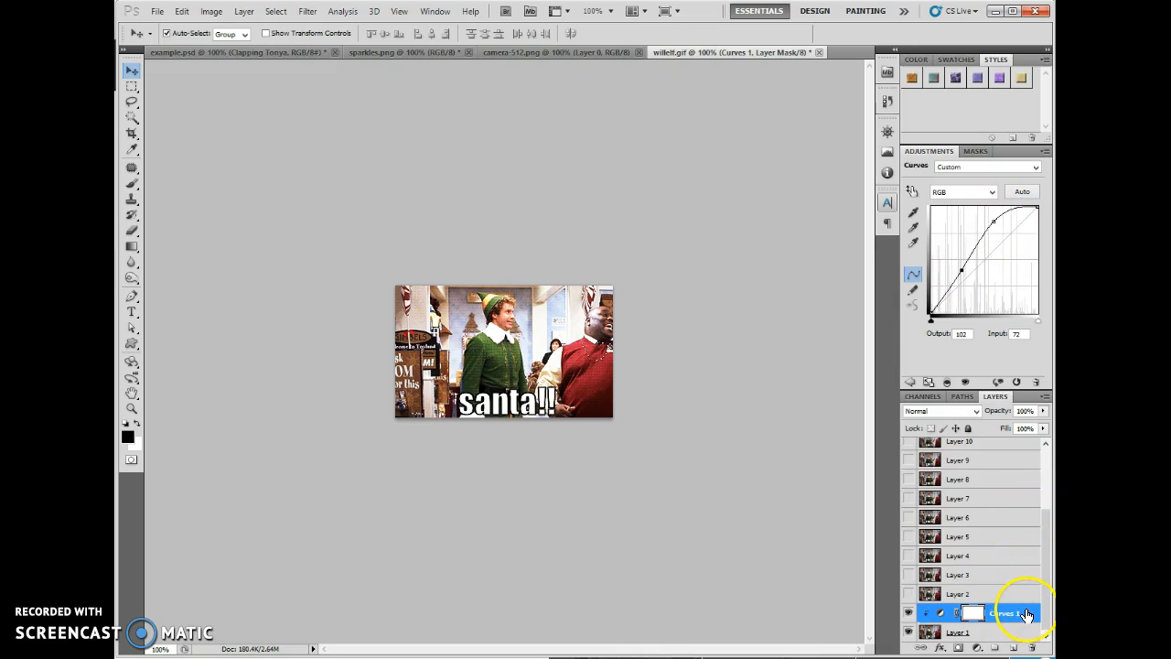
drag(1025, 616, 1032, 647)
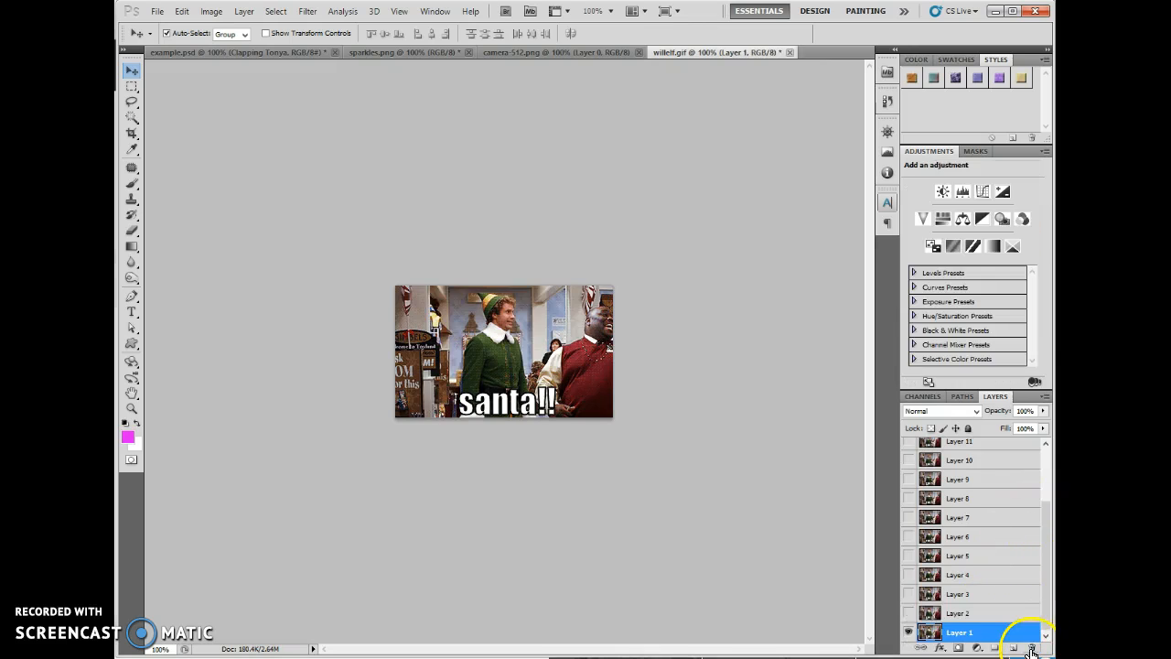
- Add a Levels adjustment layer above Layer 1, using the previous layer as a clipping mask
click(243, 11)
mouse_move(275, 129)
click(455, 143)
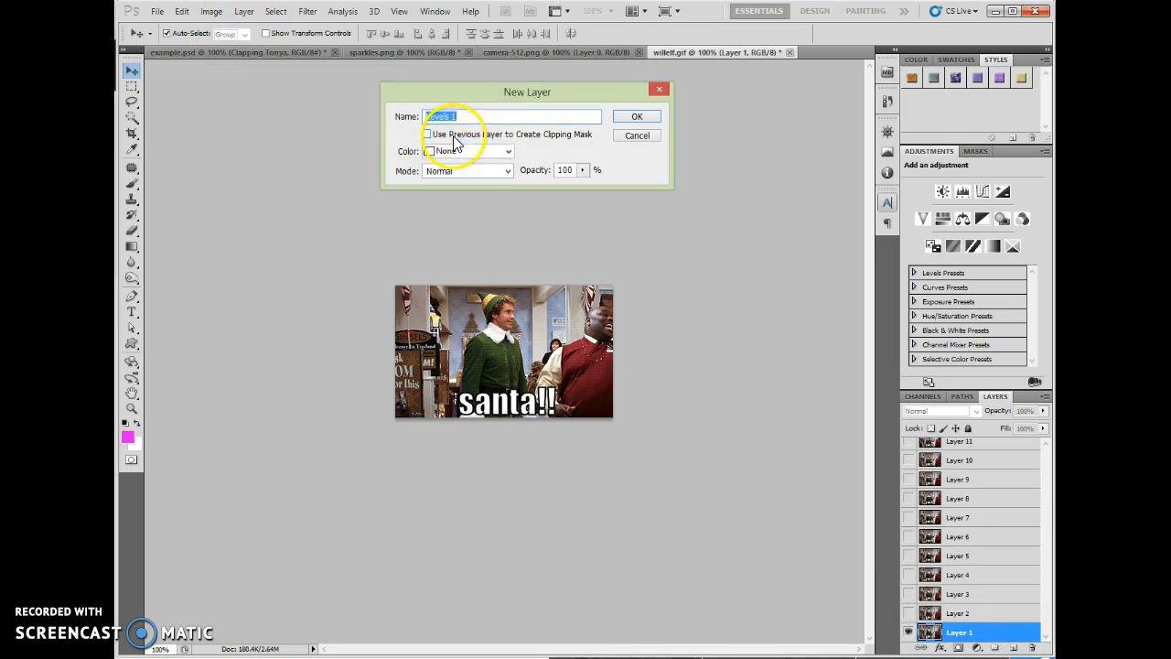
click(427, 134)
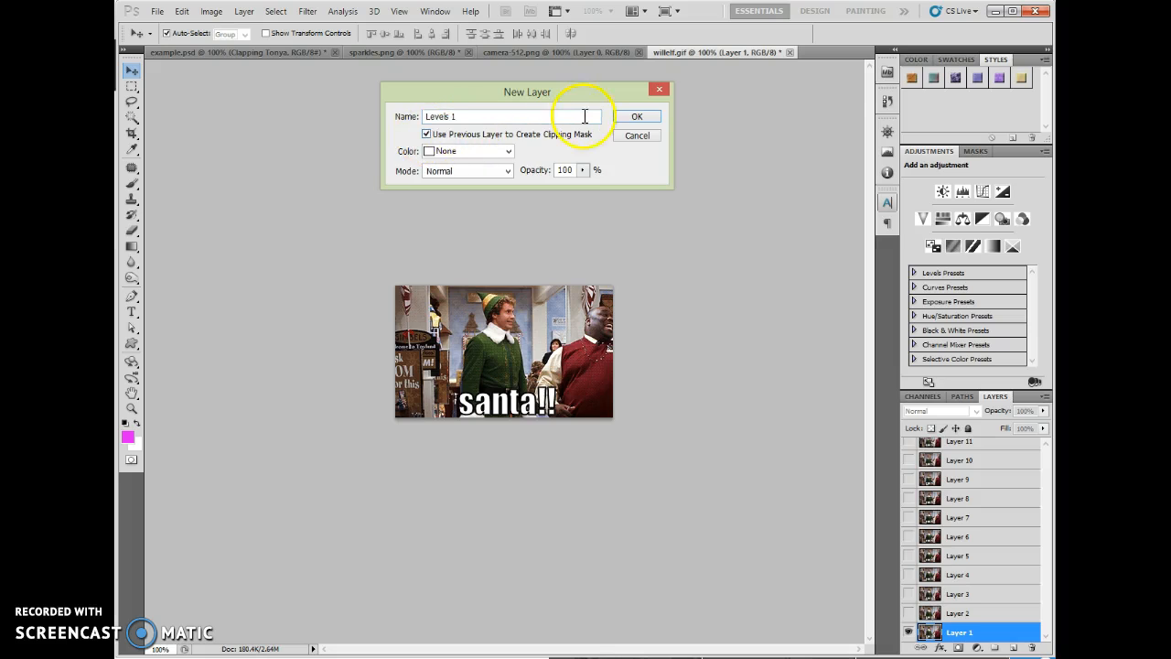
click(637, 117)
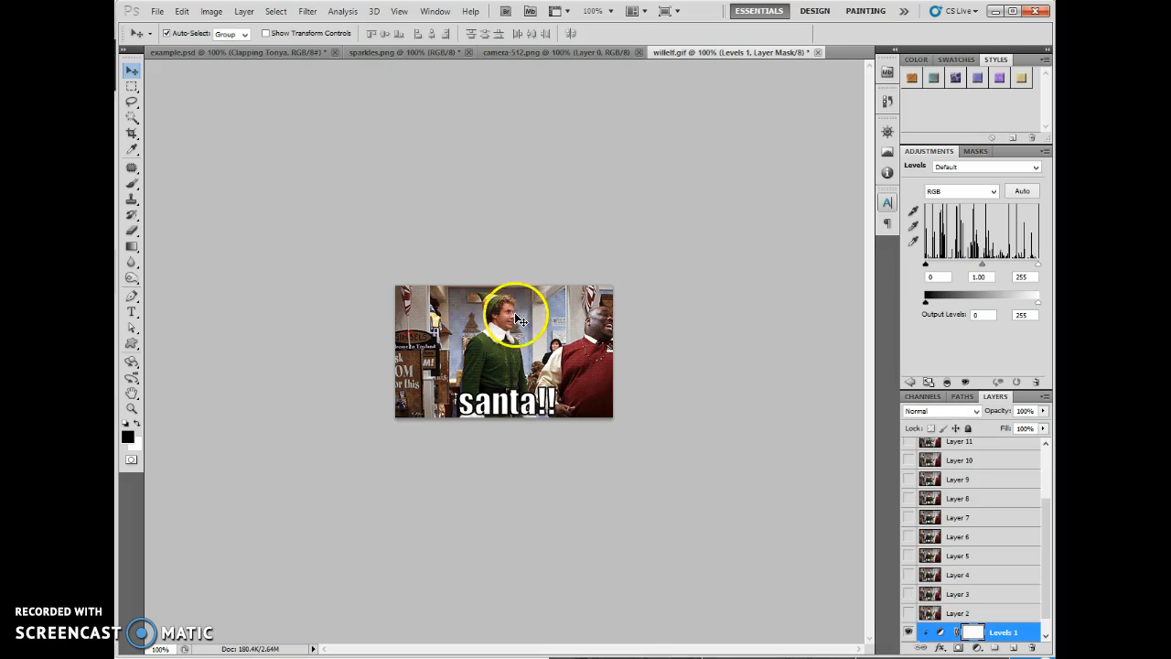
- Set the Levels input values to 20, 1.71 and 224, toggling the adjustment layer's visibility to compare the effect
drag(926, 268, 966, 266)
drag(1037, 265, 1031, 266)
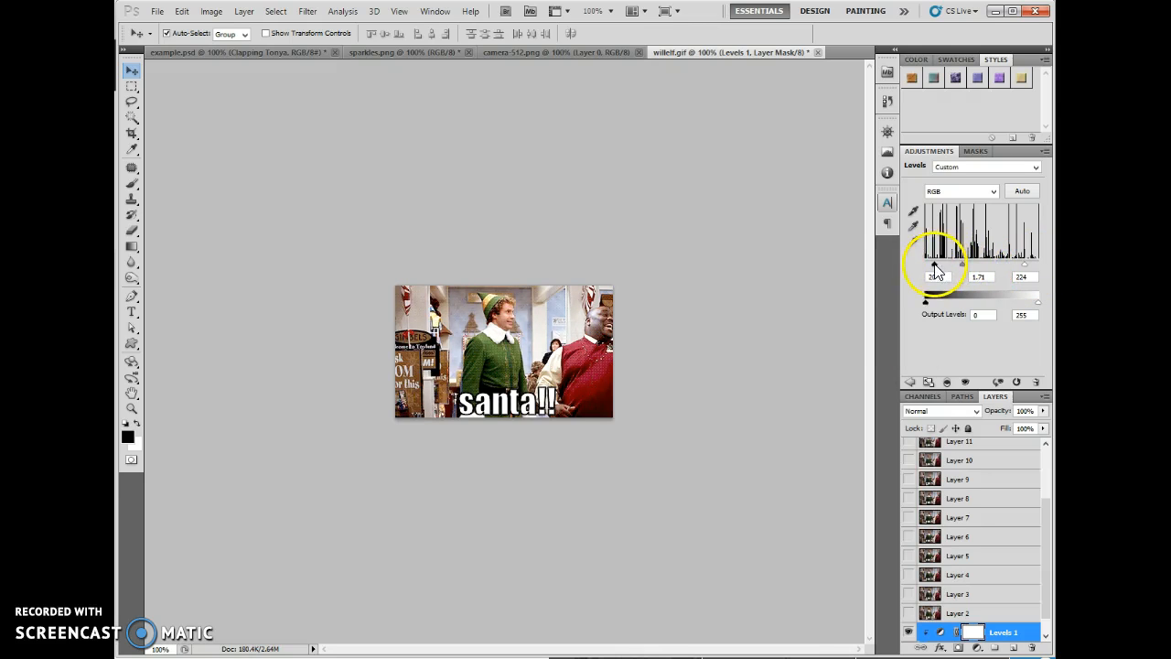
click(908, 632)
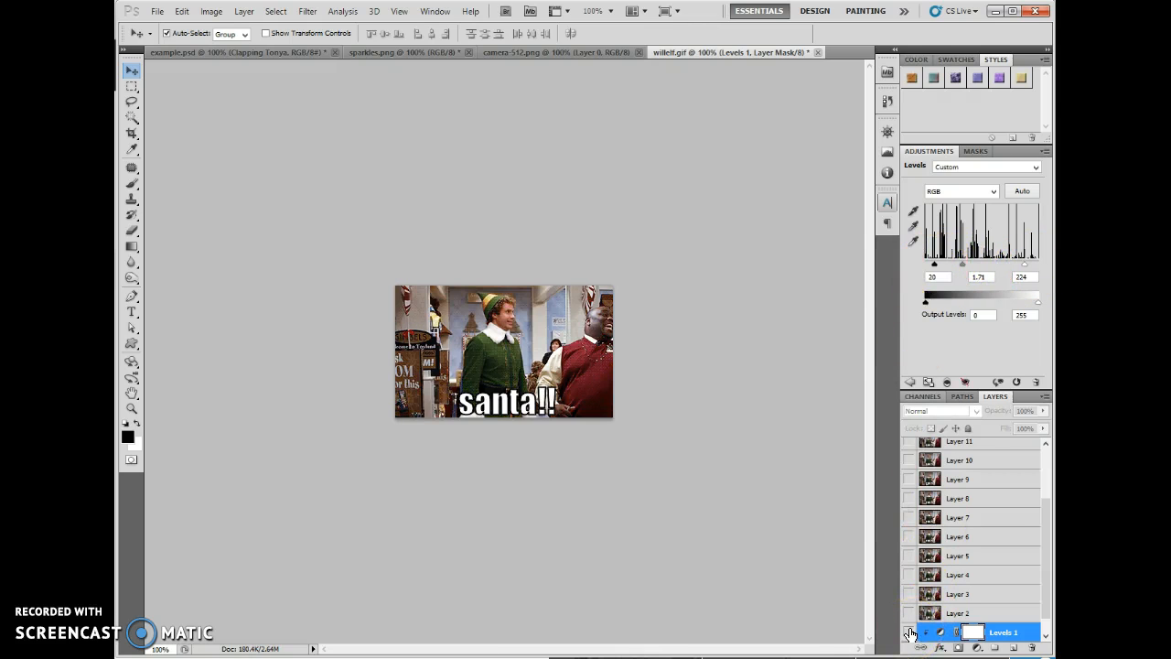
click(909, 632)
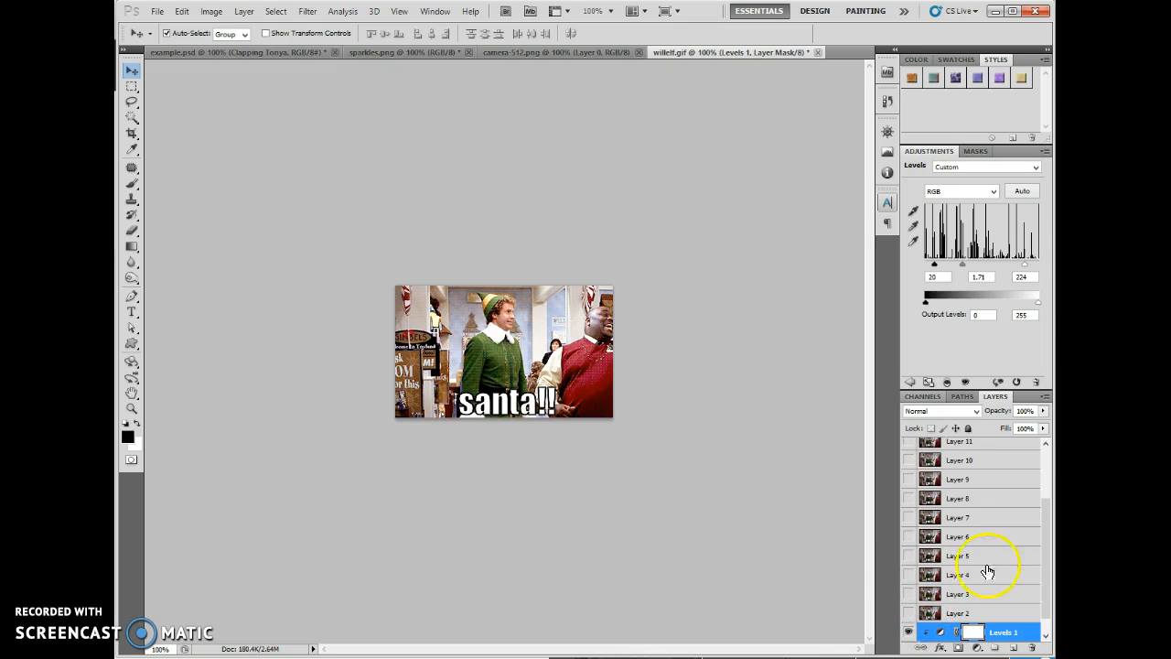
- Release the Levels 1 adjustment layer from its clipping mask and delete it
drag(1044, 590, 1045, 630)
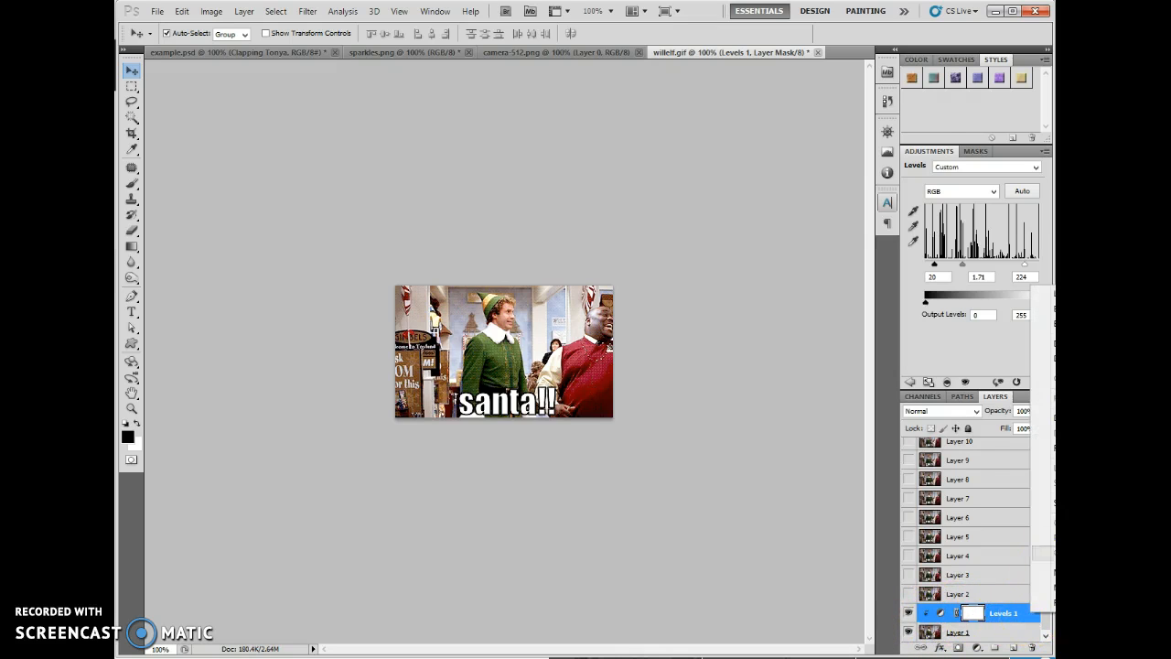
right_click(1030, 609)
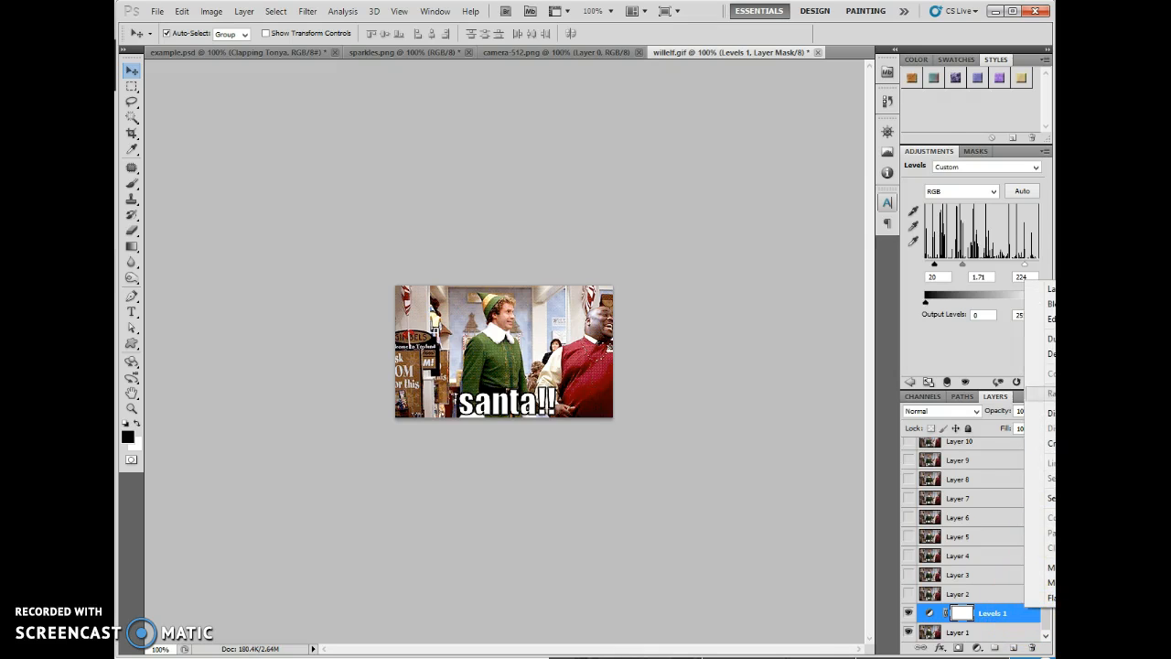
click(1043, 354)
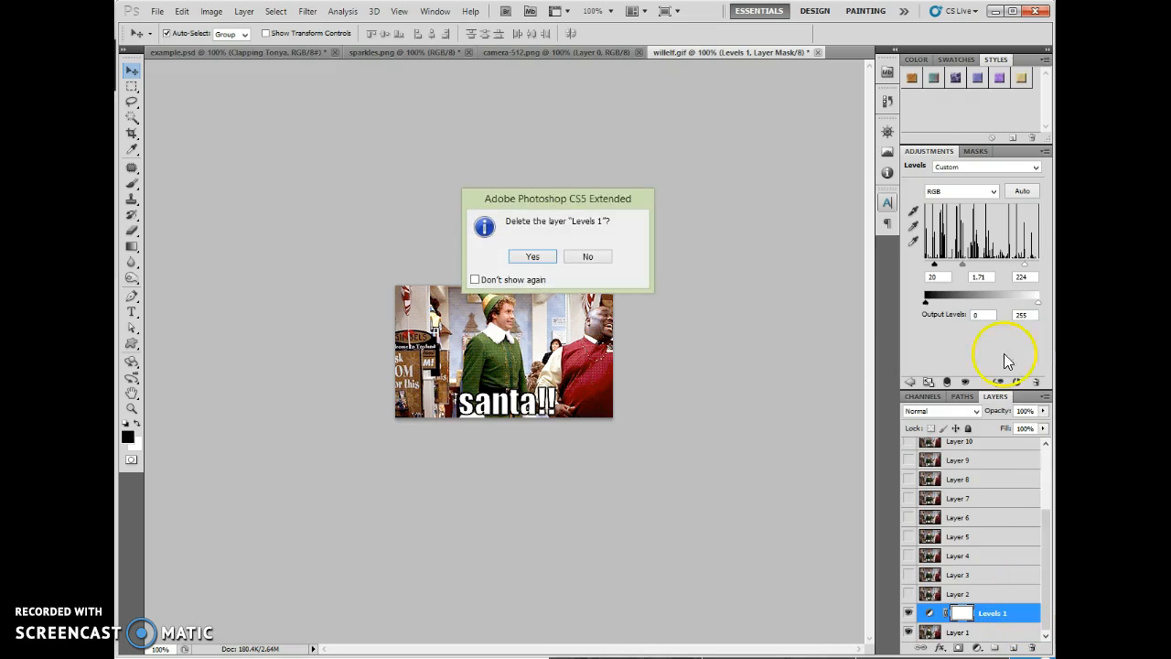
click(532, 258)
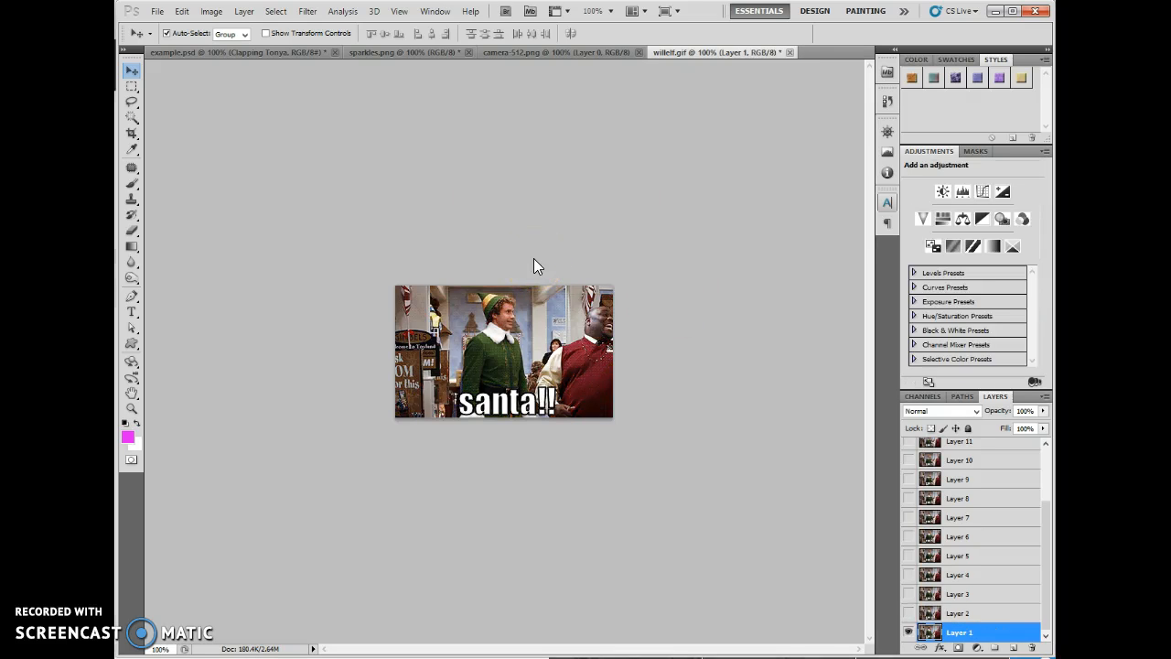